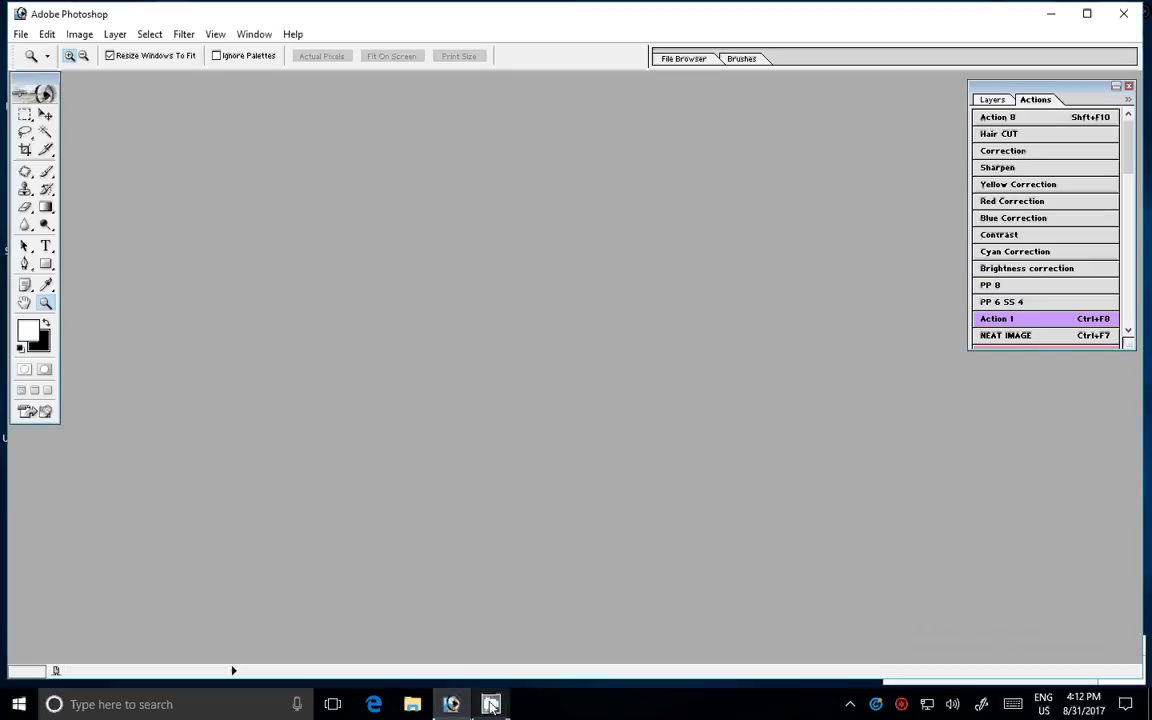
Permanently delete the old Untitled-1 JPG from USB Drive (L:), leaving only DCIM.
click(410, 704)
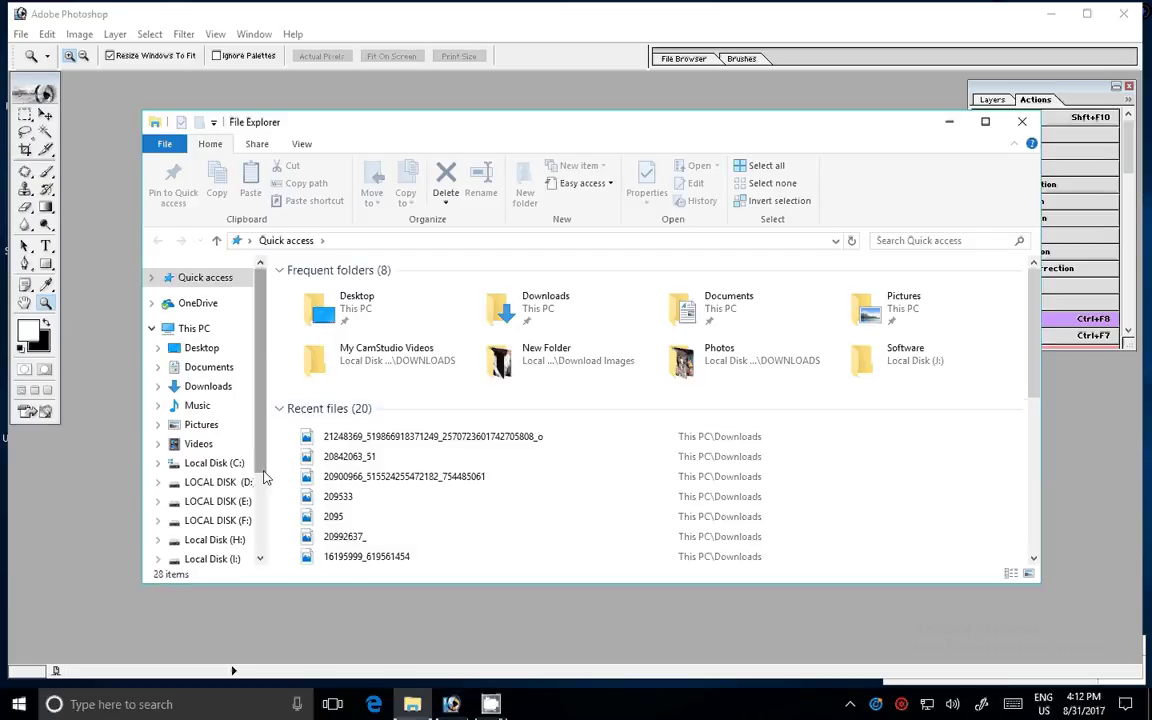
scroll(258, 514, down, 1)
scroll(258, 514, down, 3)
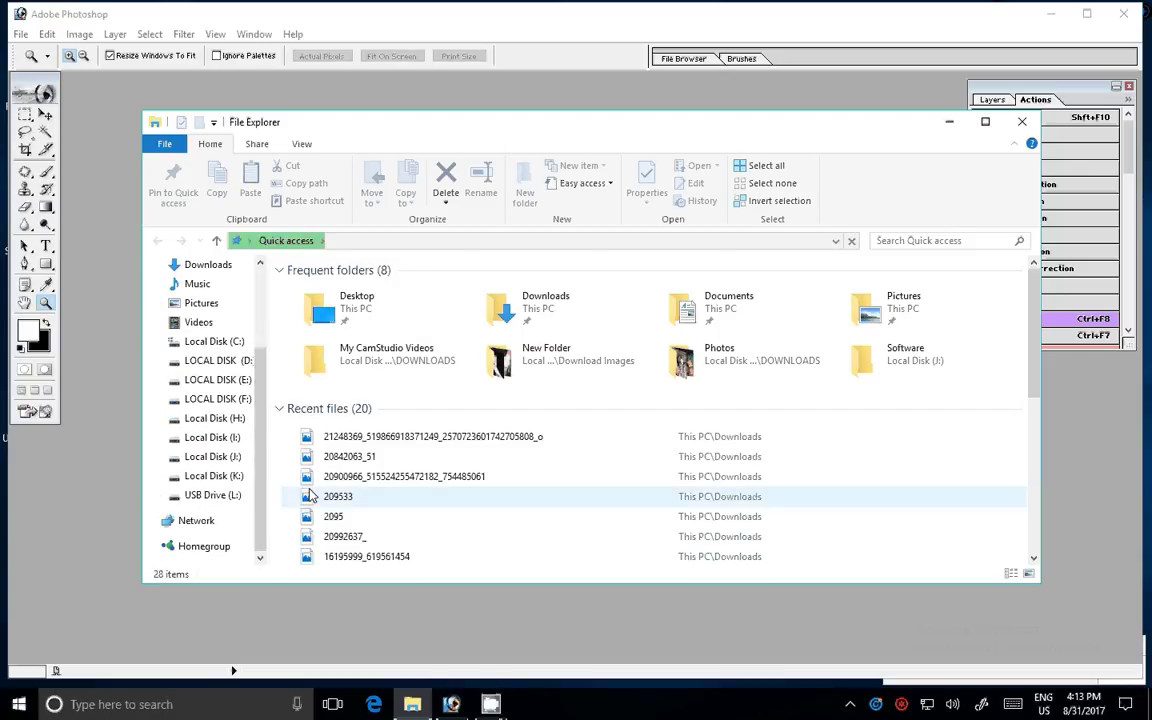
click(213, 495)
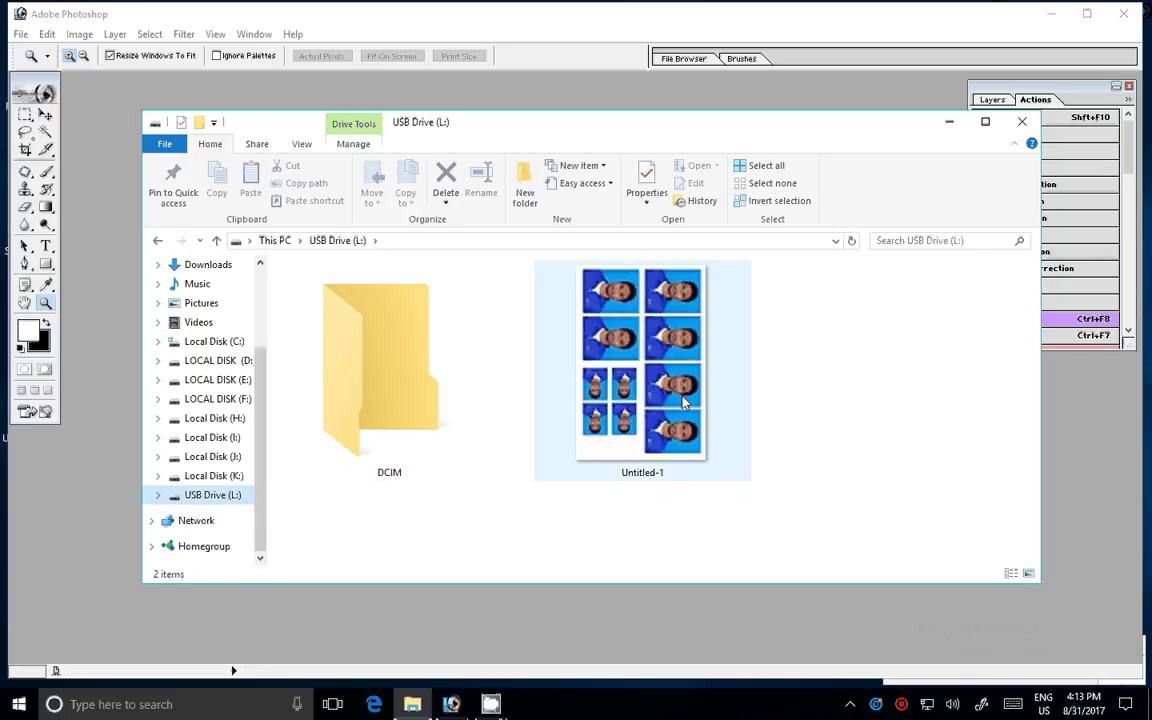
click(684, 401)
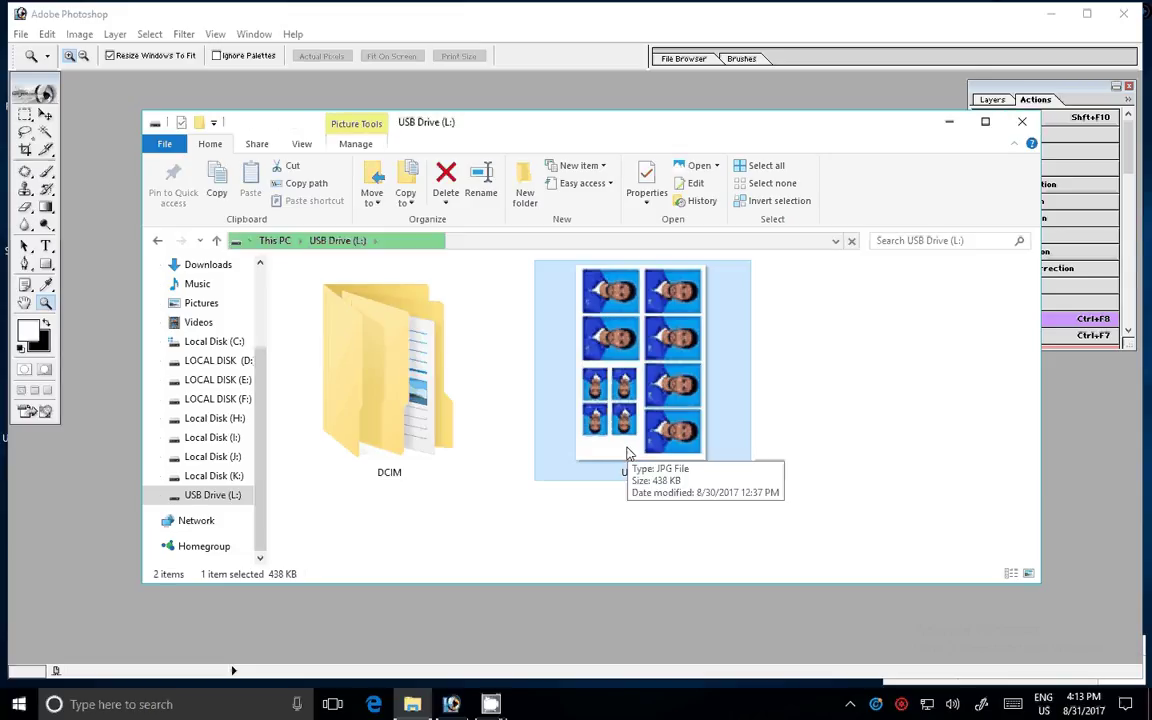
key(Delete)
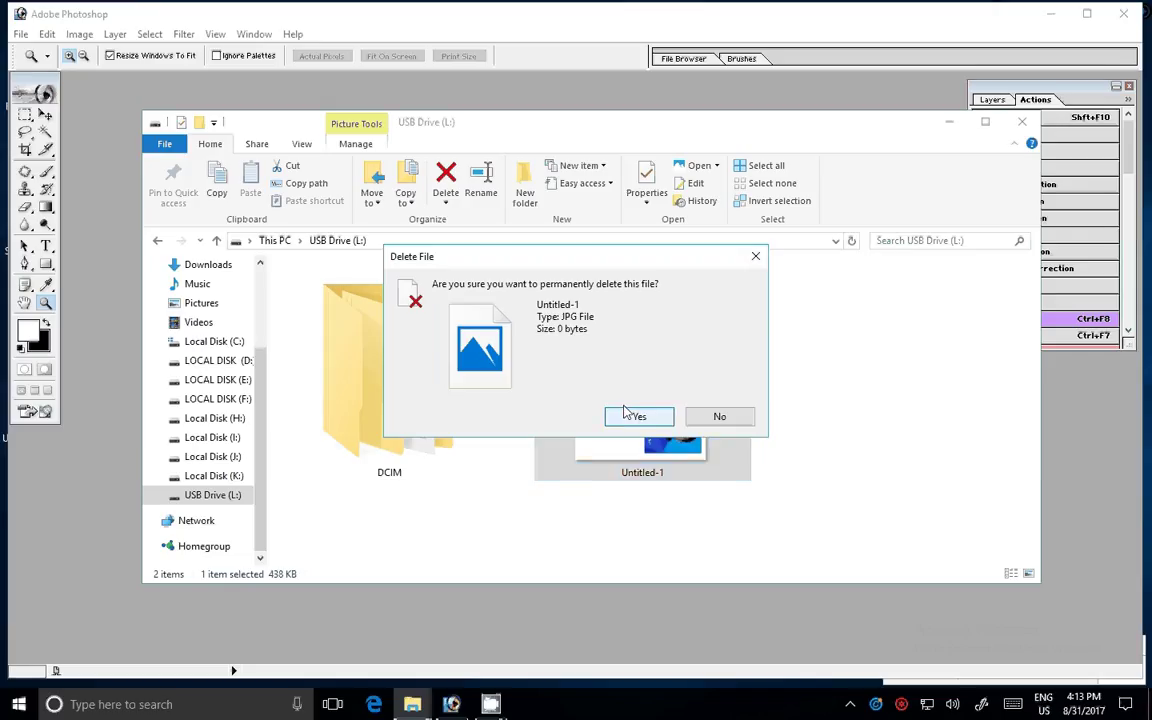
click(632, 416)
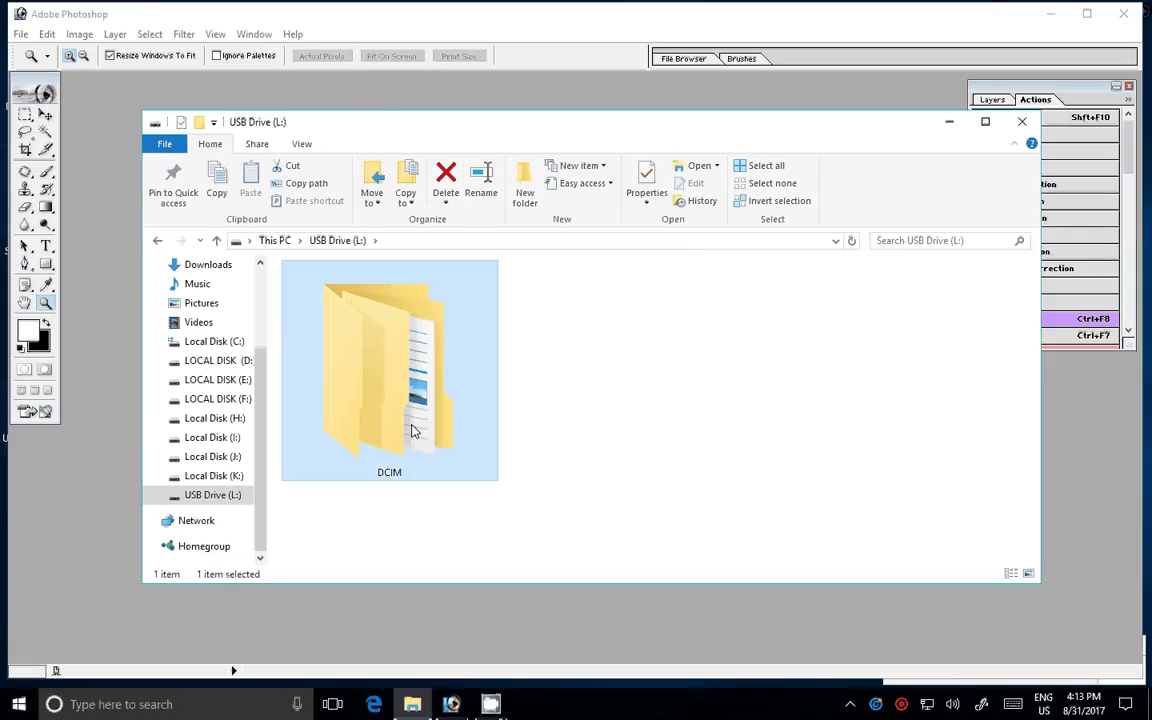
Open DSC_0003 from the USB drive's DCIM > 100ND40X folder in Photoshop.
double_click(413, 431)
double_click(302, 289)
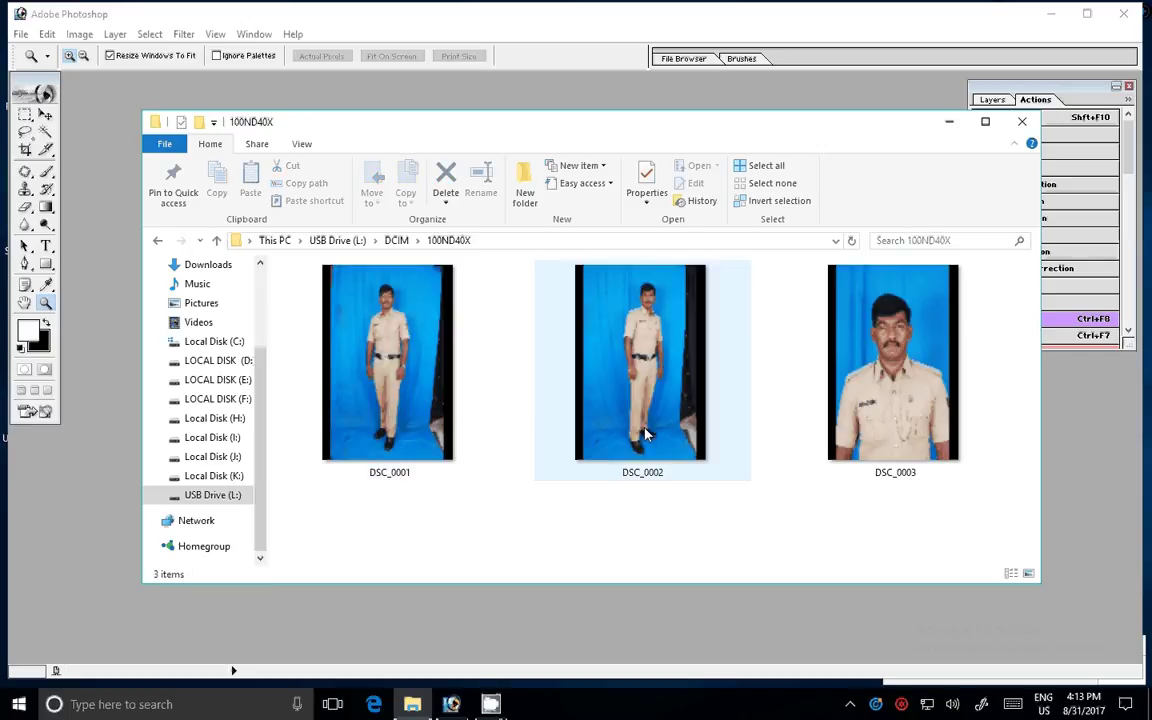
click(948, 421)
drag(948, 421, 89, 615)
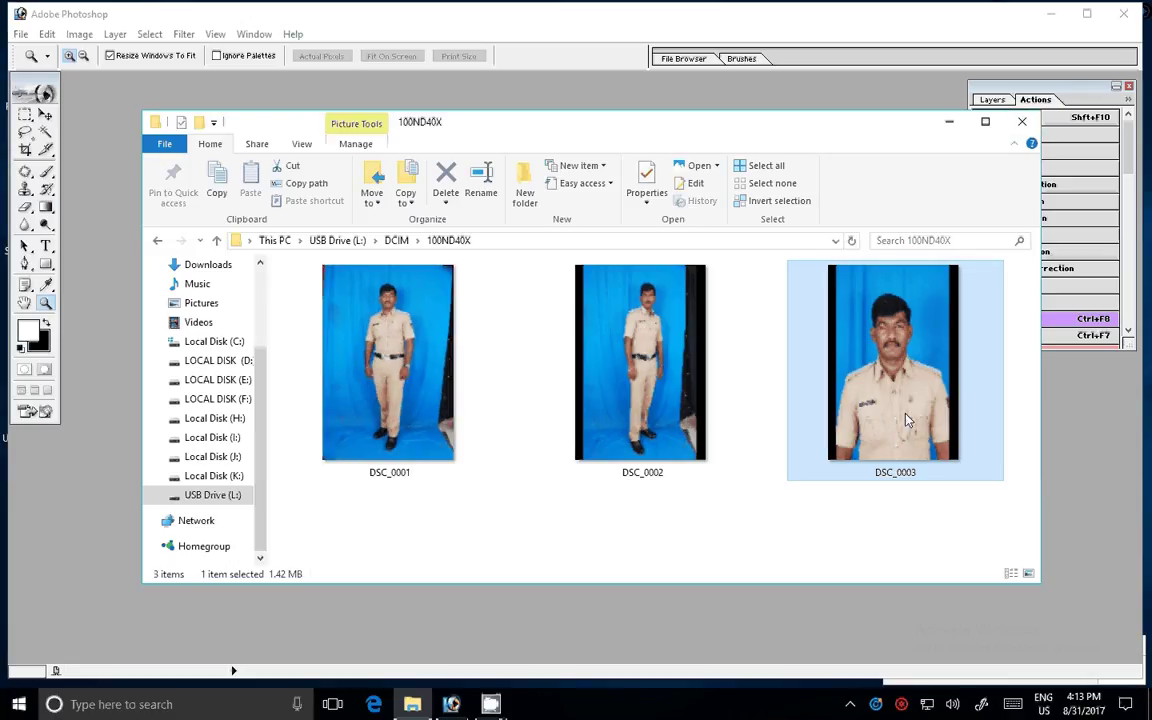
double_click(814, 372)
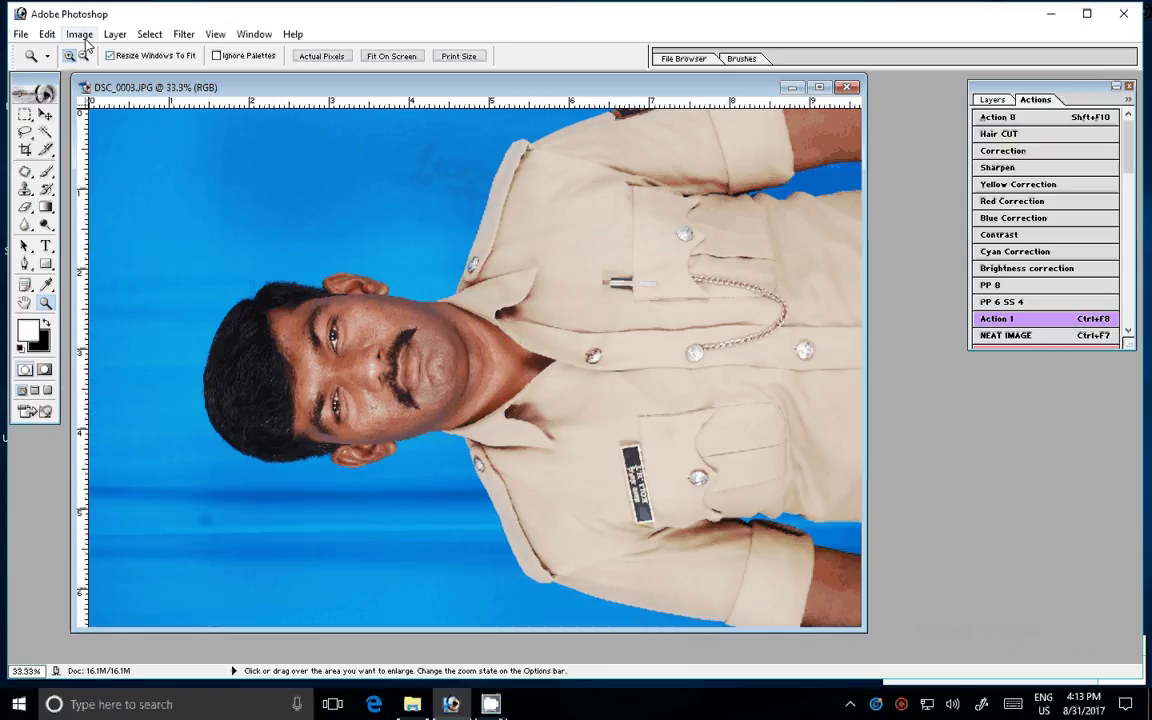
Rotate the canvas 90° clockwise and set the Yellow/Blue colour balance to -13.
click(86, 38)
mouse_move(118, 192)
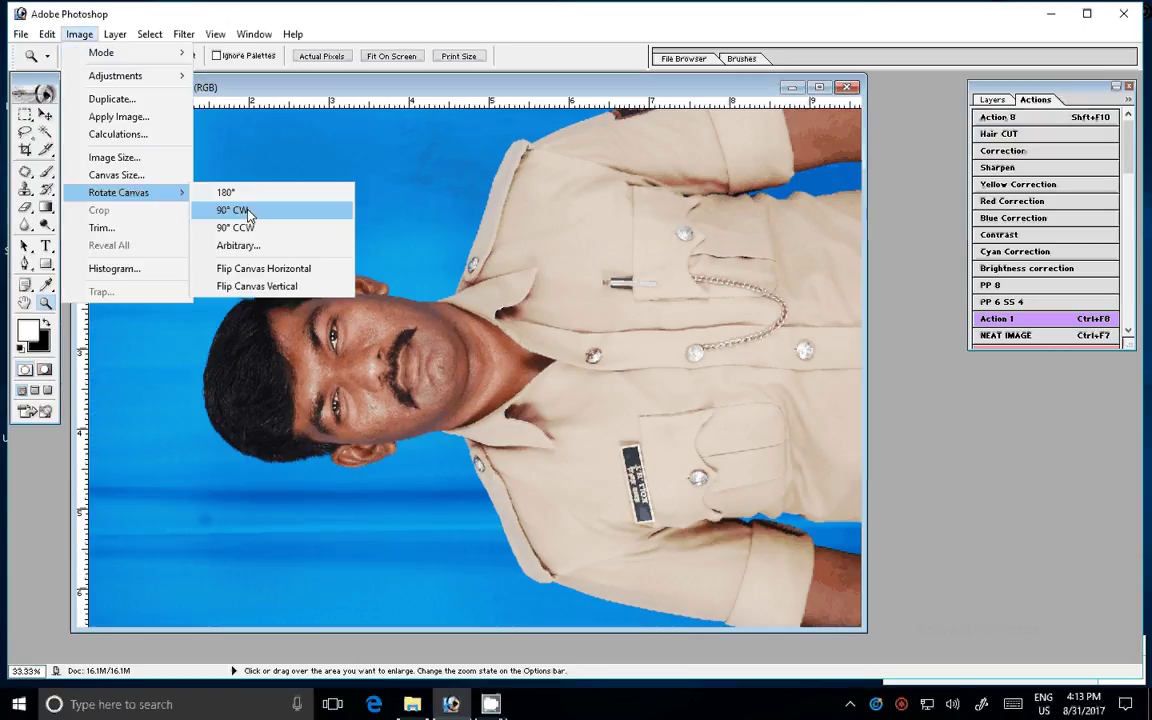
click(247, 213)
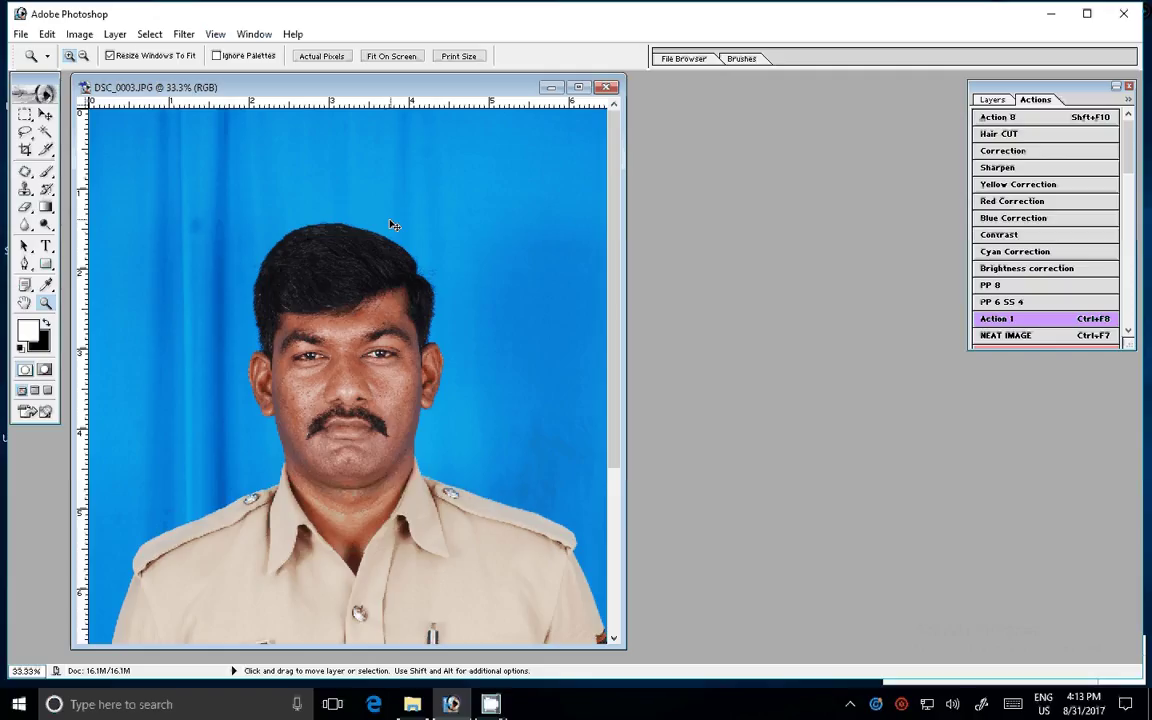
key(ctrl+b)
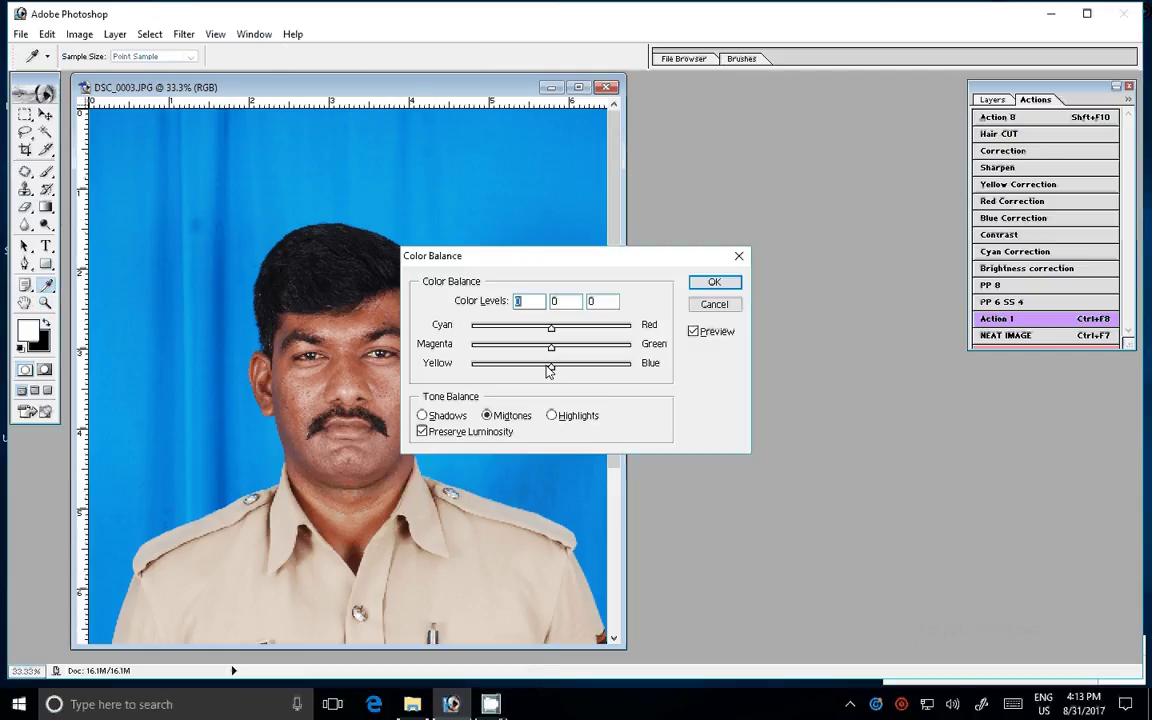
drag(547, 367, 542, 367)
key(Return)
key(ctrl+0)
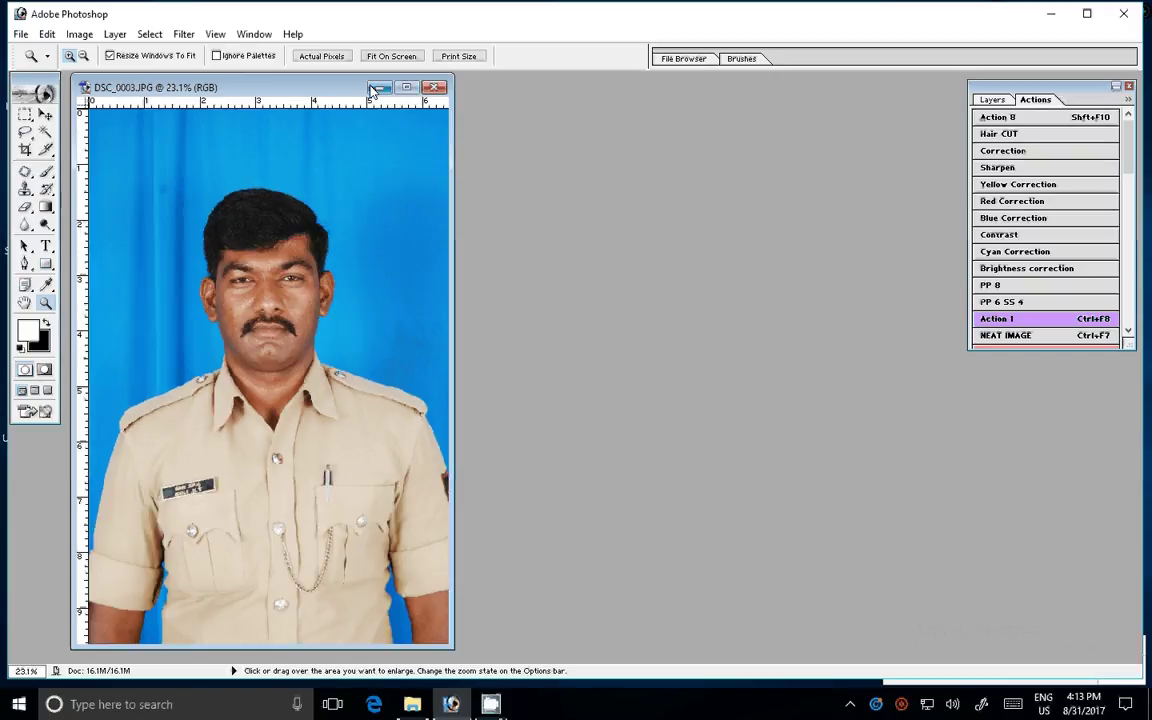
drag(372, 90, 555, 107)
Crop to a 3.4 × 4.4 cm, 300 ppi frame around the head and shoulders.
click(25, 150)
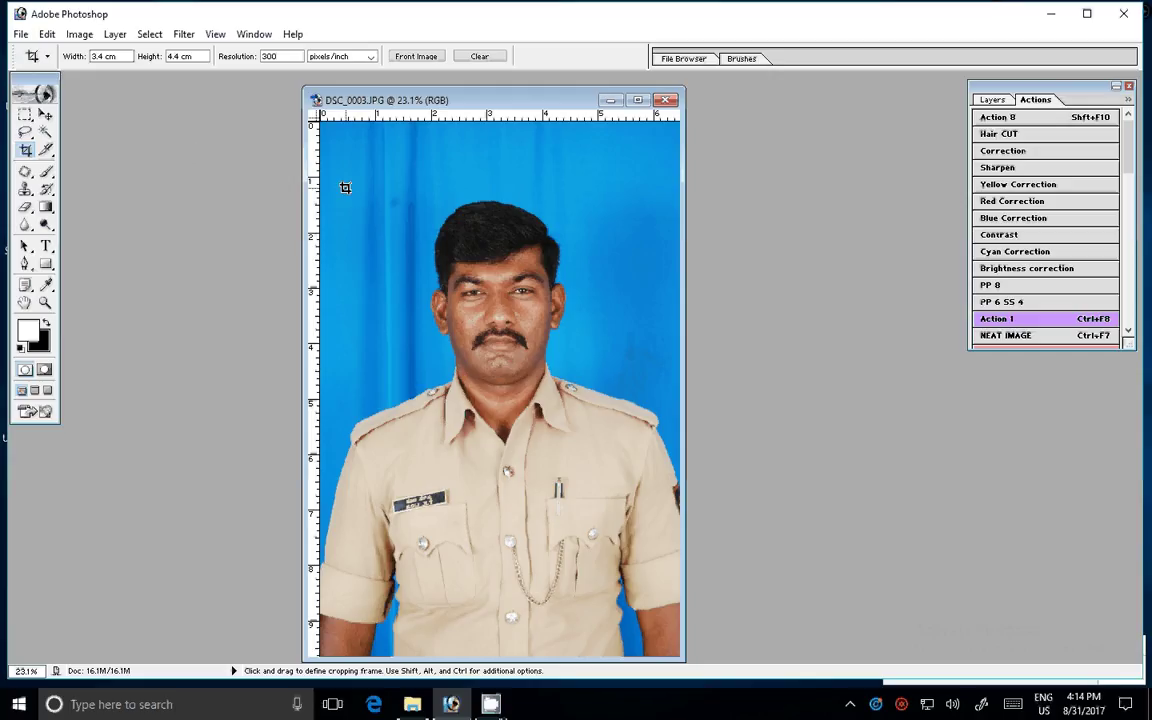
drag(345, 187, 712, 566)
drag(624, 321, 626, 321)
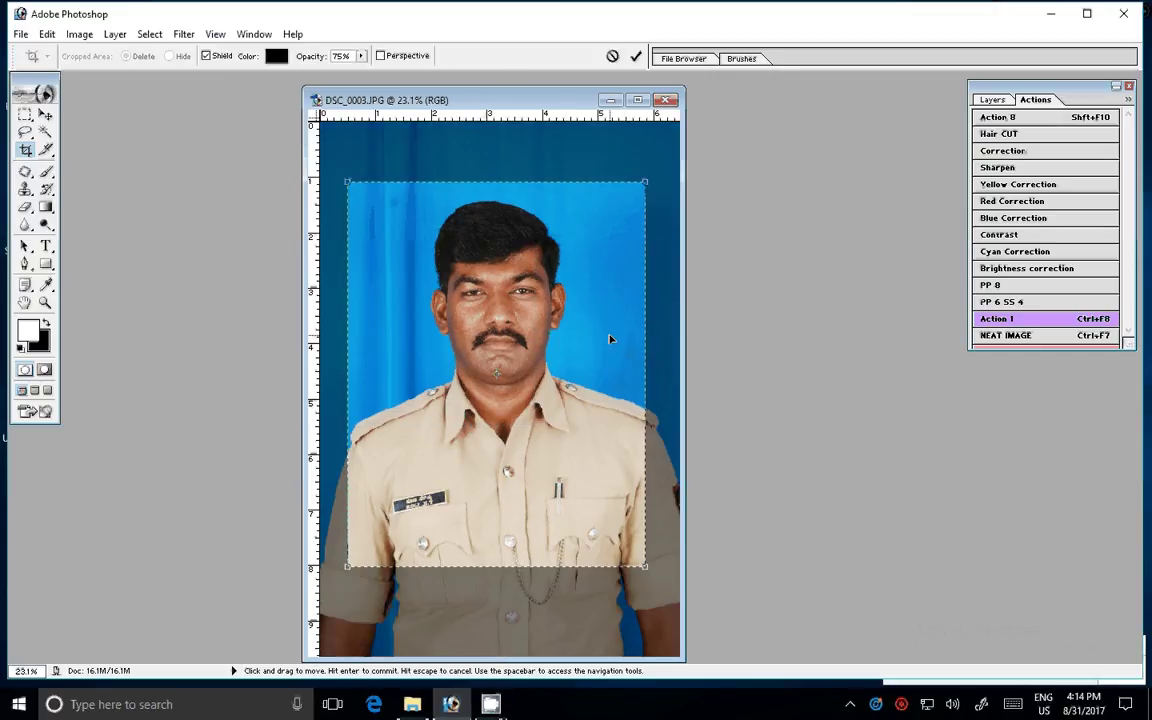
key(Right)
key(Right)
key(Right)
key(Right)
key(Right)
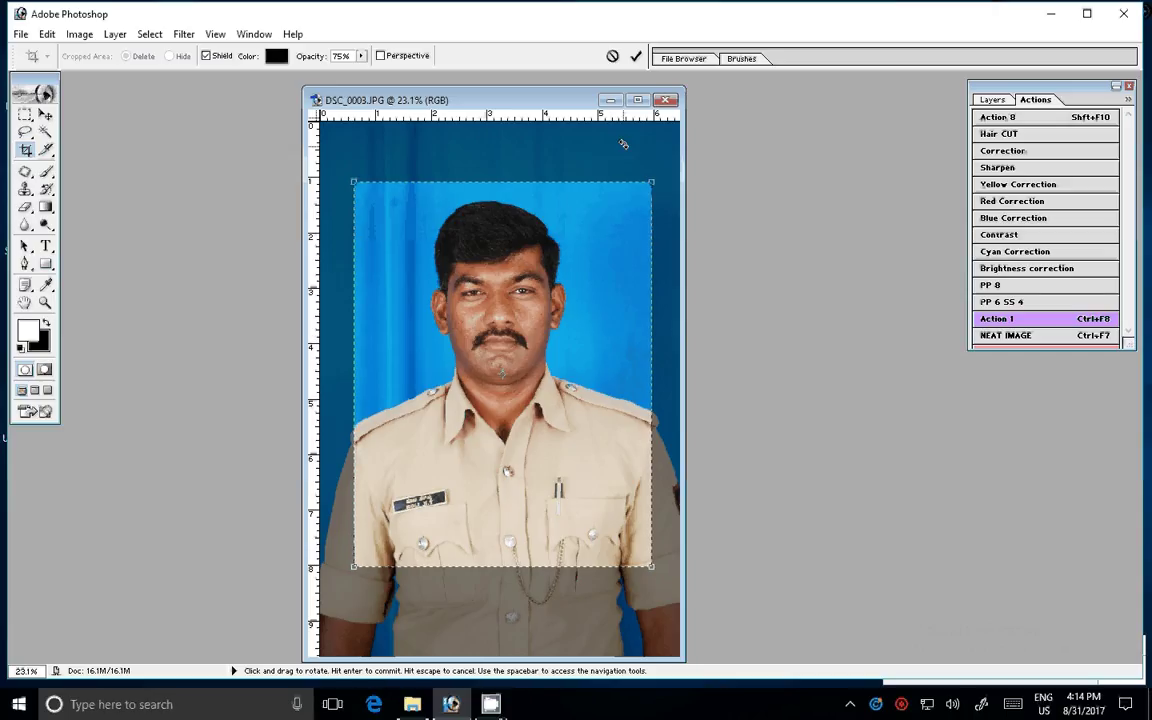
key(Return)
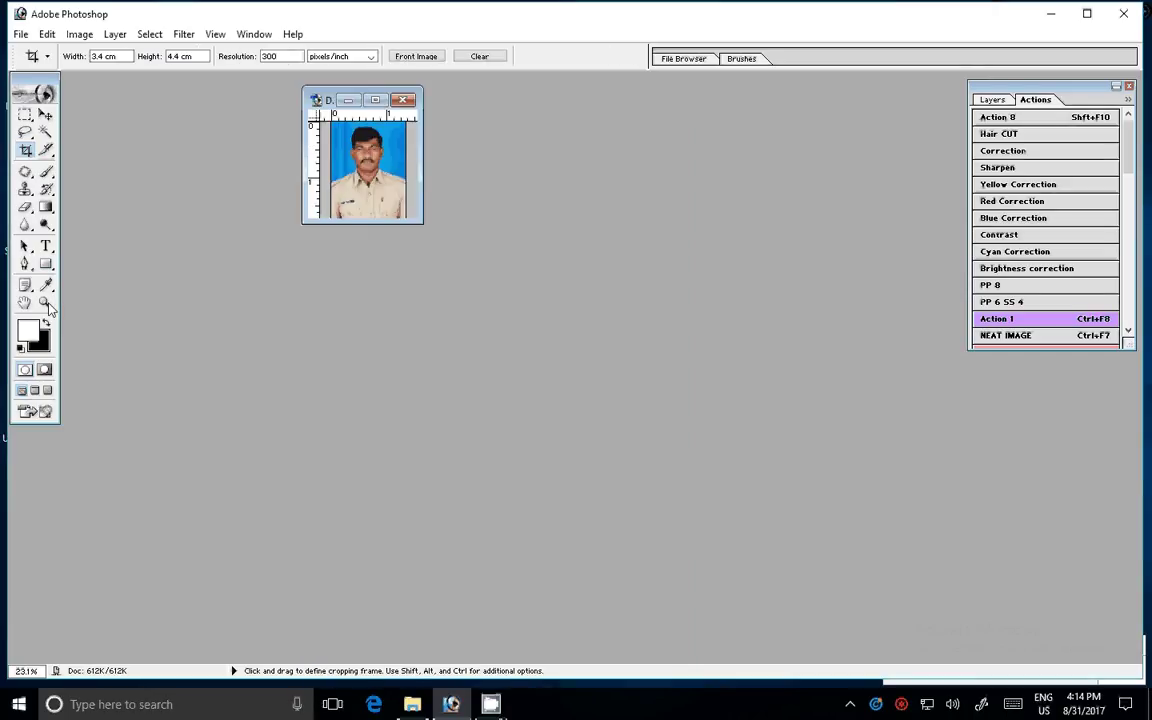
Magic Wand the blue backdrop, adding the gaps by the head and hair, then start a 2 px feather.
key(z)
click(391, 56)
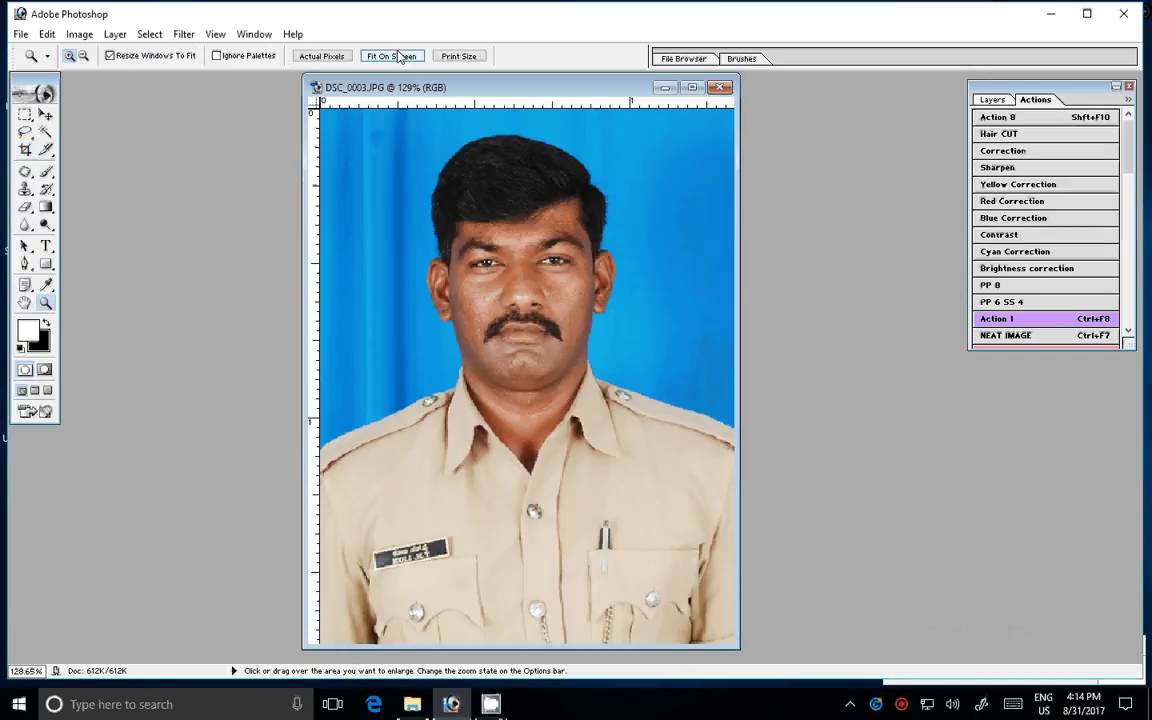
click(992, 100)
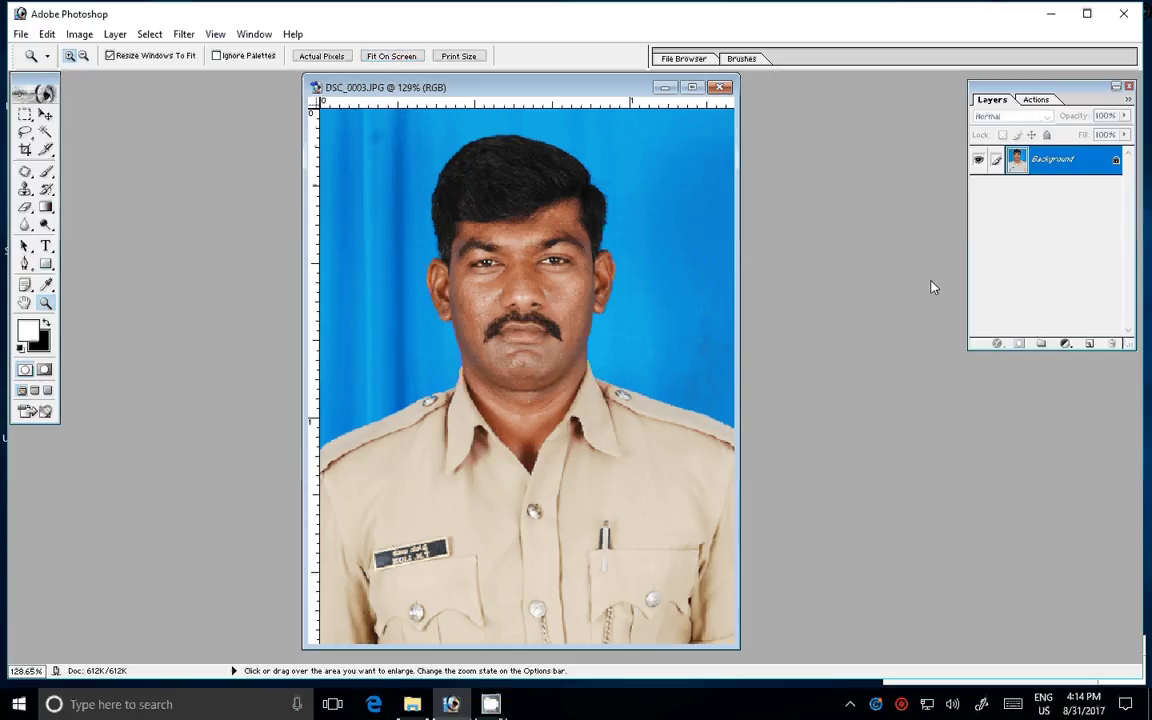
click(45, 131)
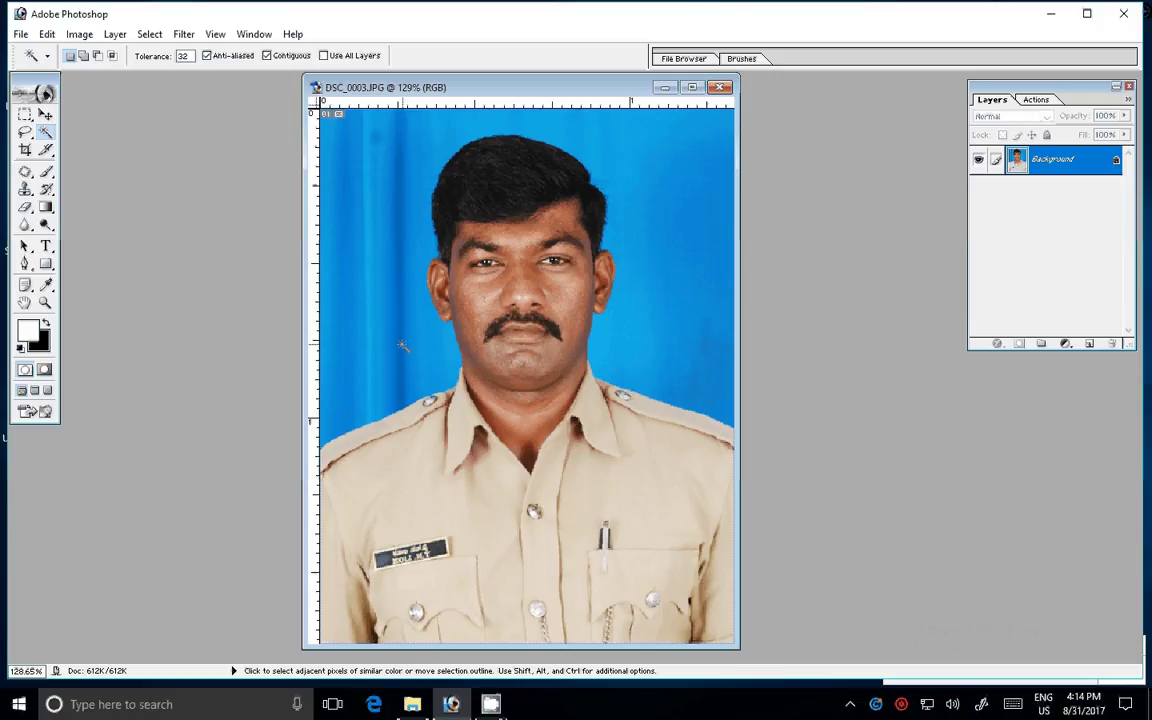
click(401, 345)
shift+click(367, 378)
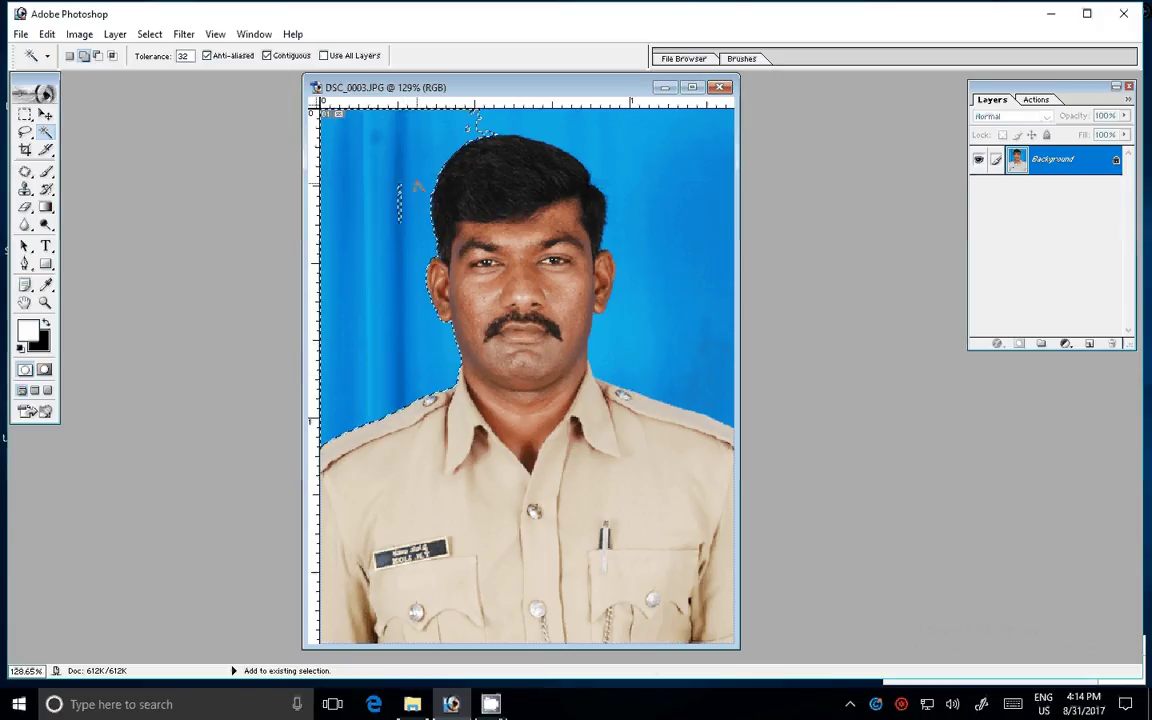
shift+click(417, 186)
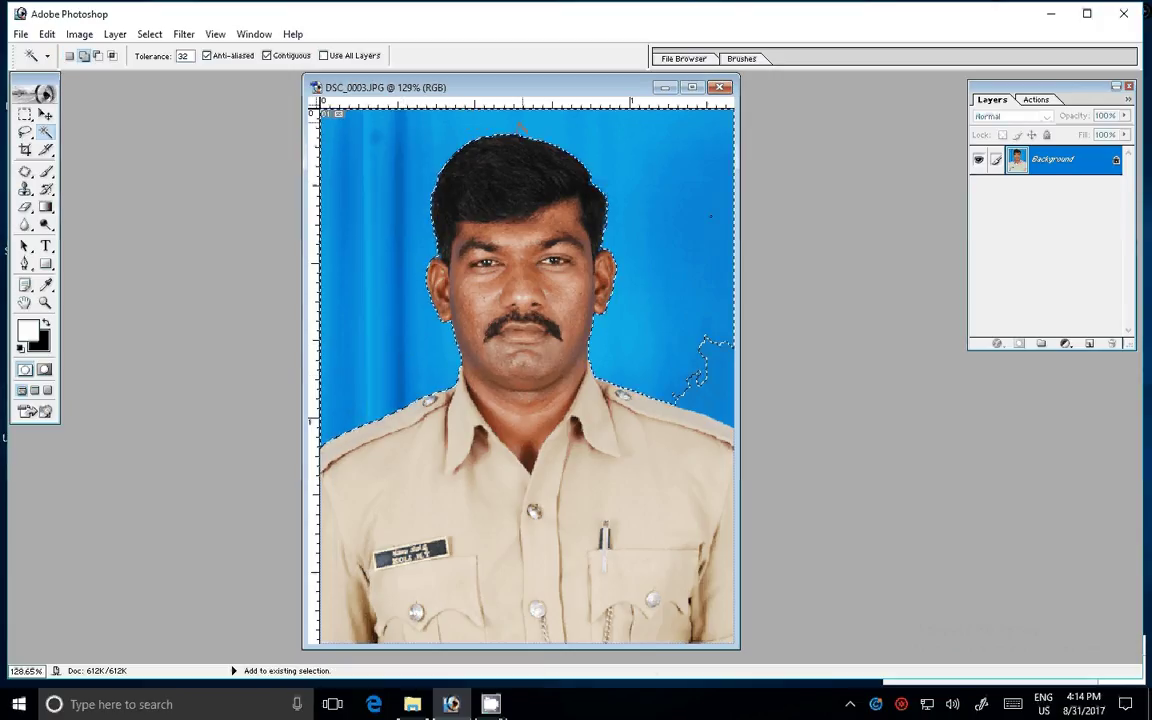
shift+click(664, 254)
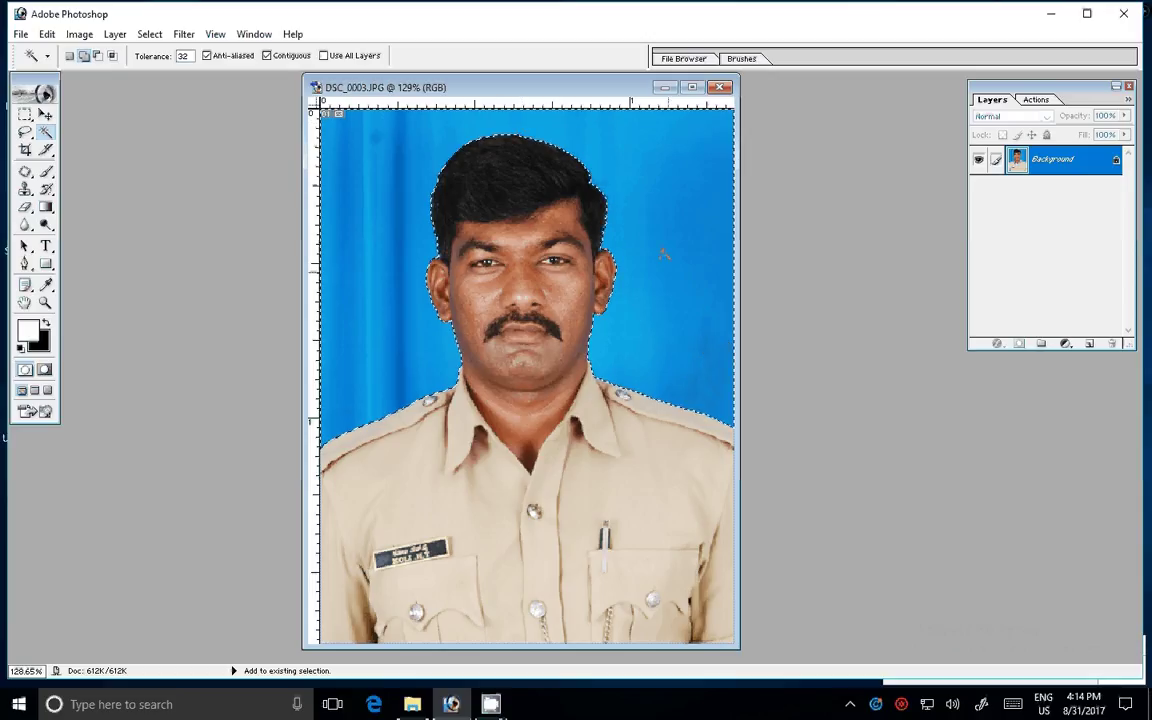
right_click(665, 256)
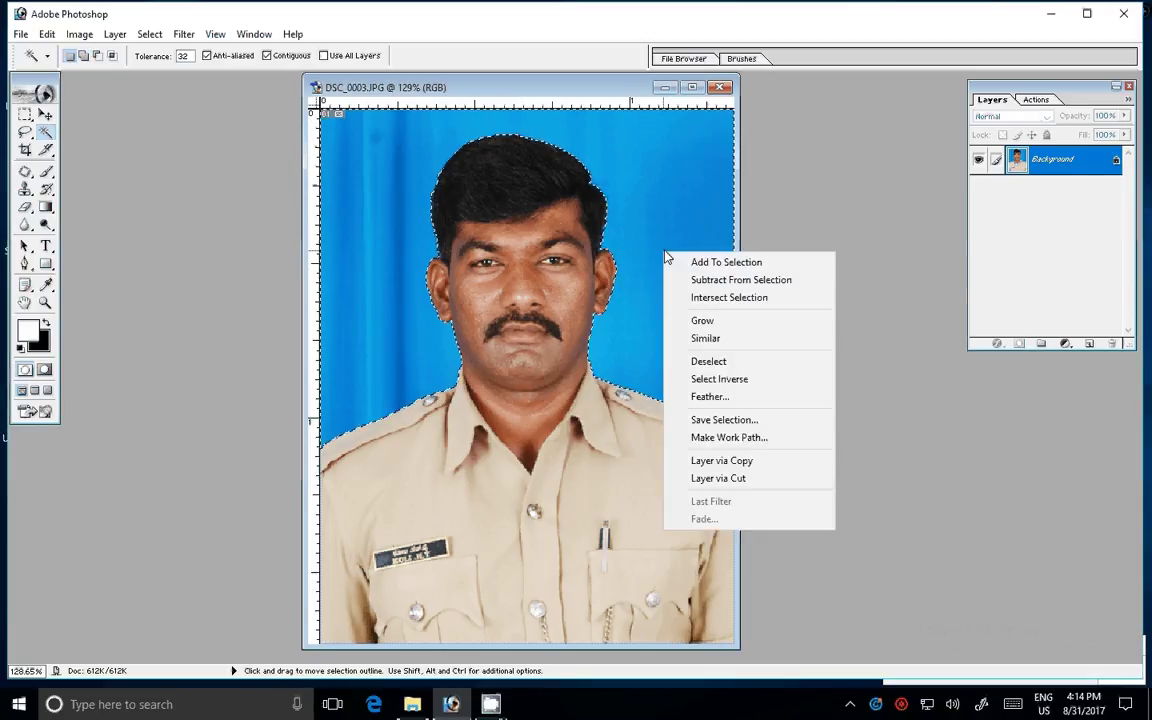
click(709, 396)
Apply the 2 px feather and fill the selection with solid blue 0D81E3.
click(633, 375)
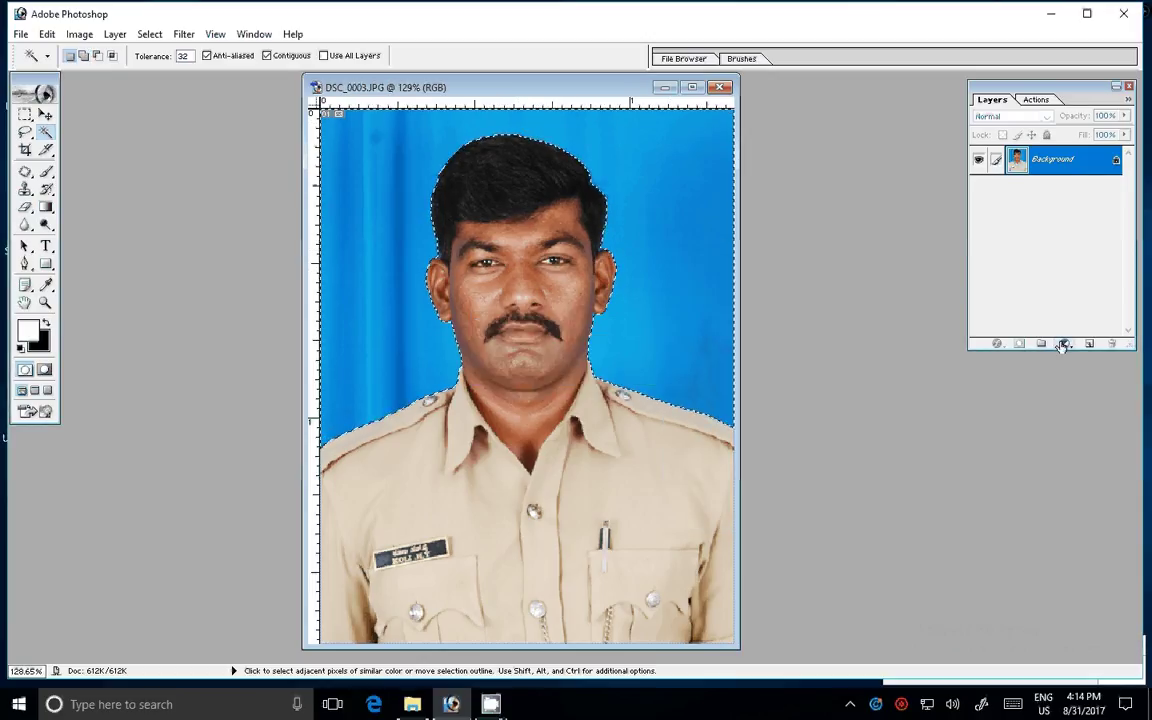
click(1063, 344)
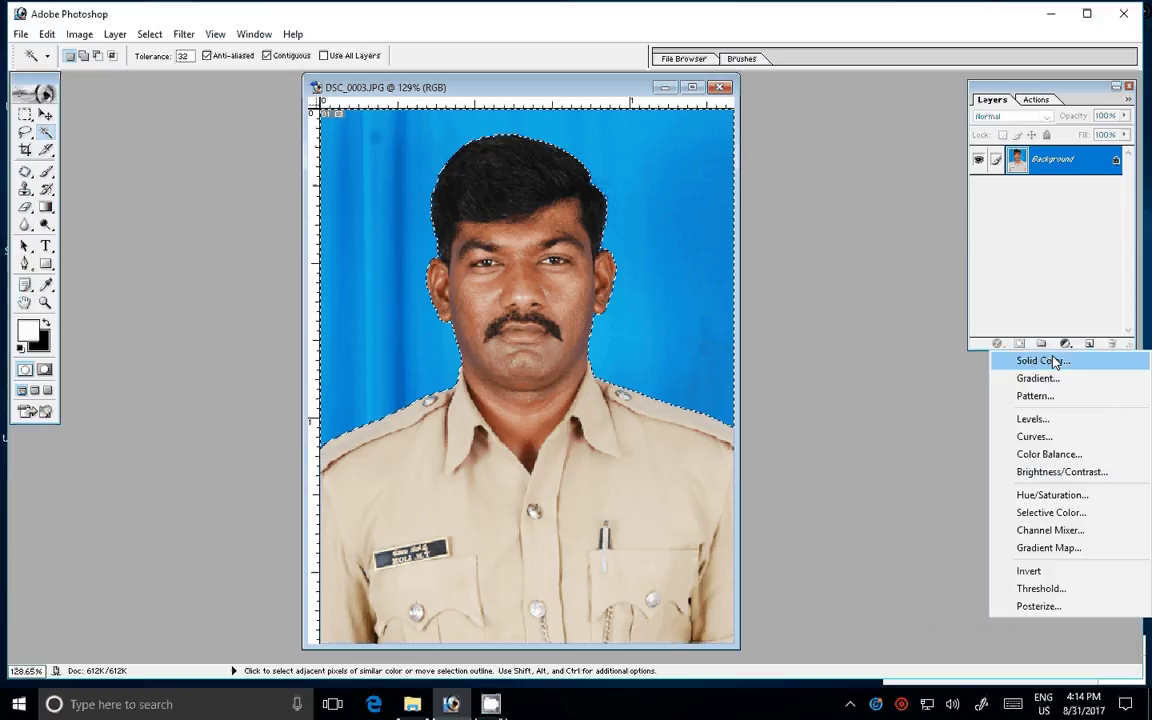
click(1054, 361)
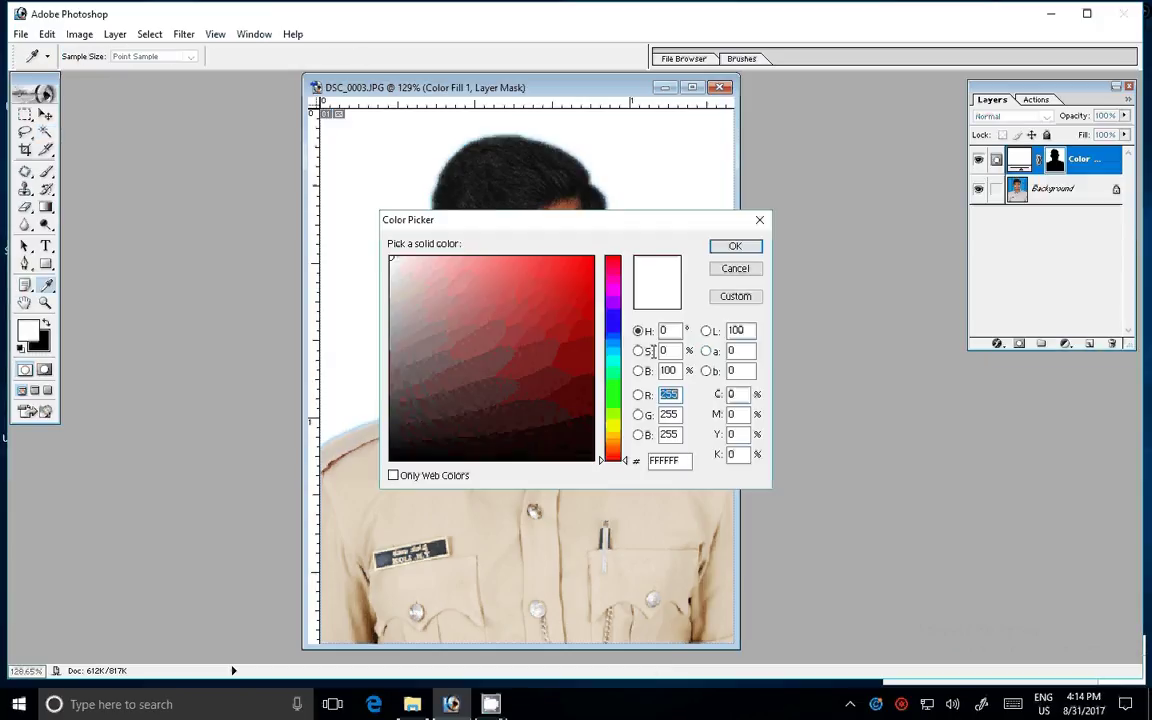
click(617, 344)
click(581, 278)
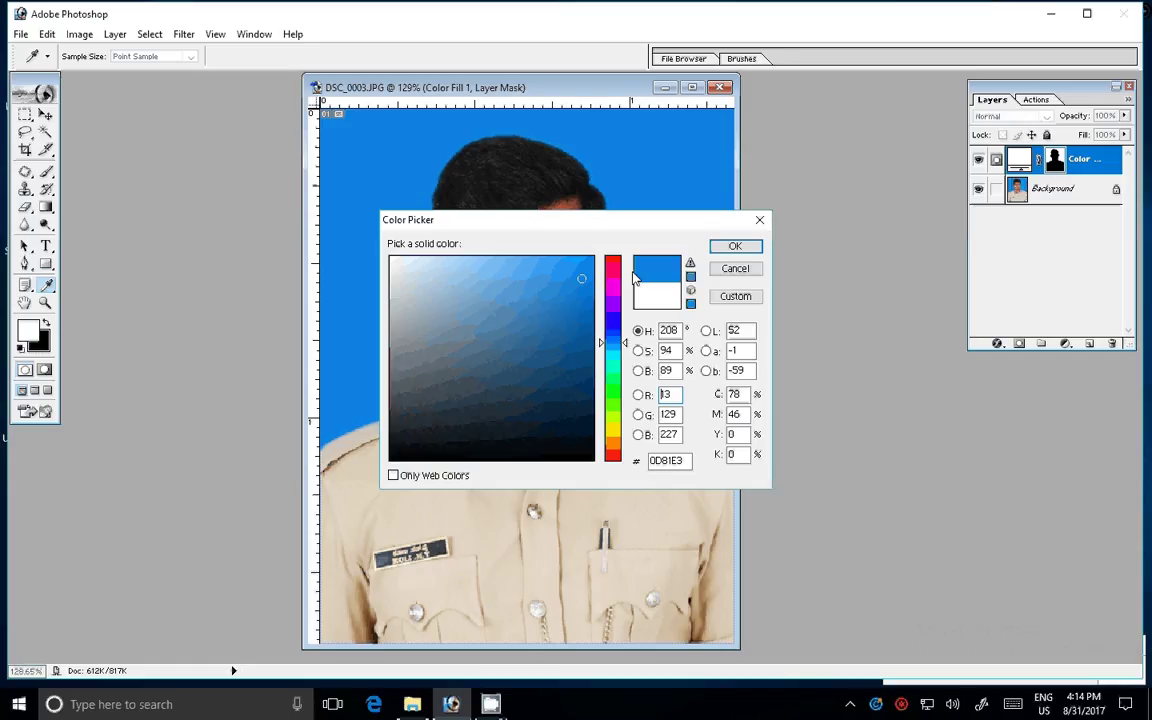
key(Return)
Flatten the image and run the Correction action to brighten the photo.
key(w)
click(115, 34)
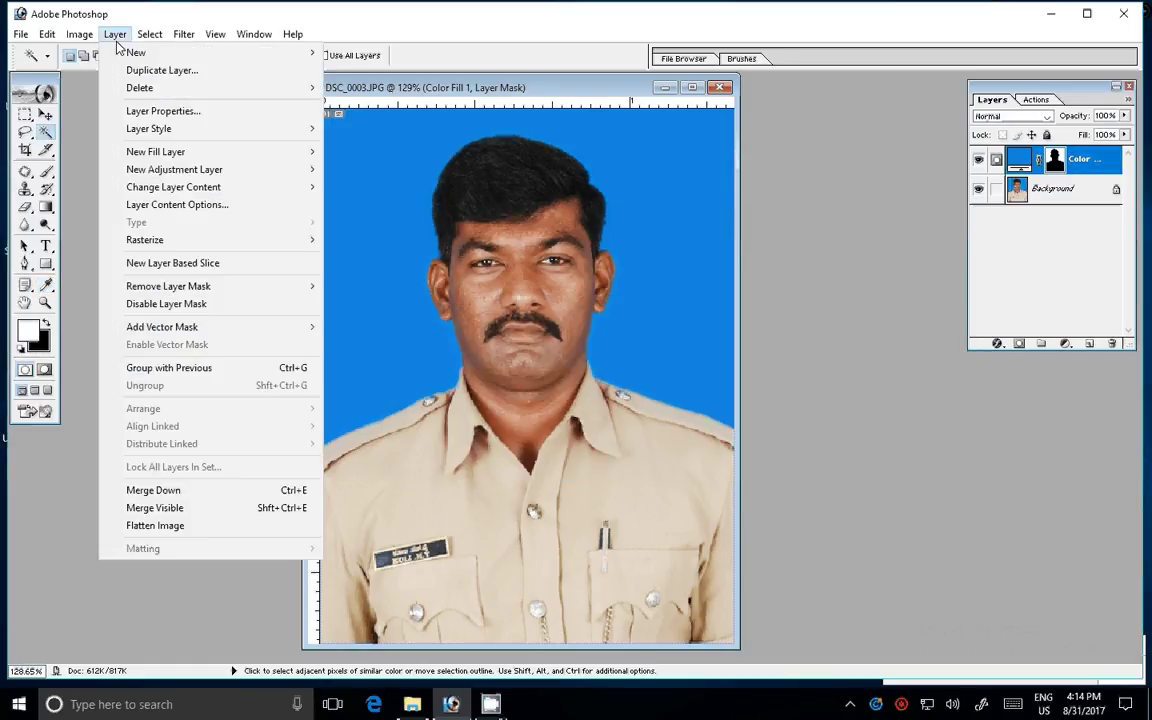
click(155, 525)
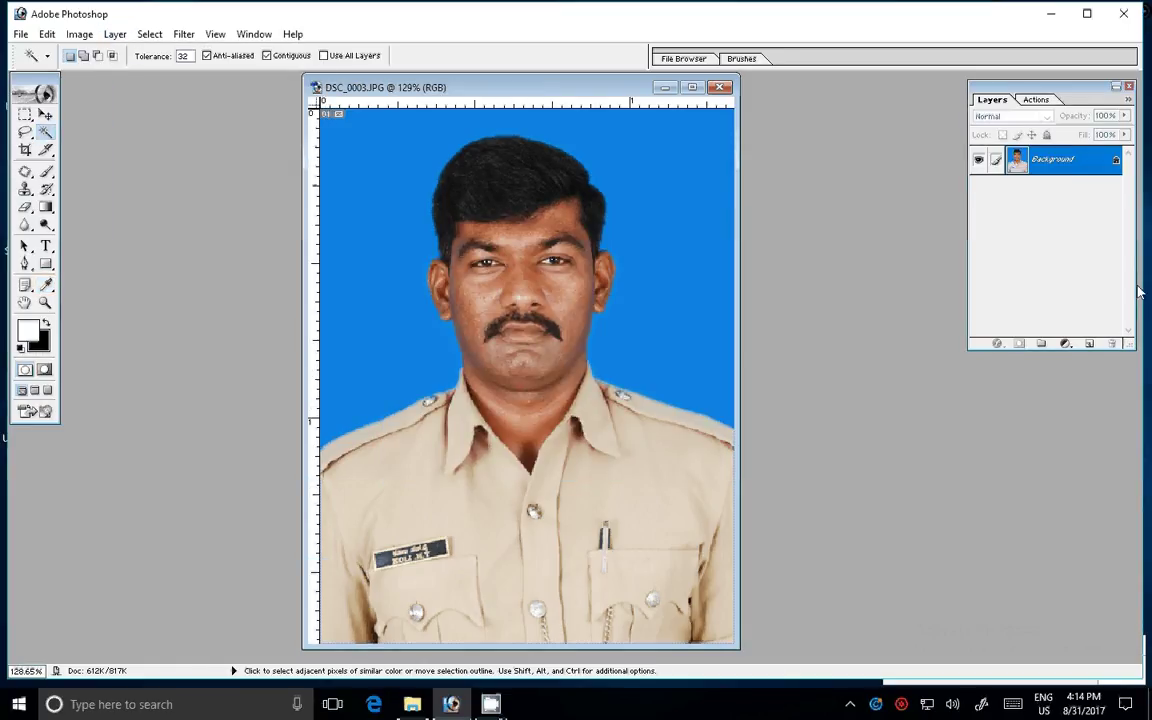
click(1038, 100)
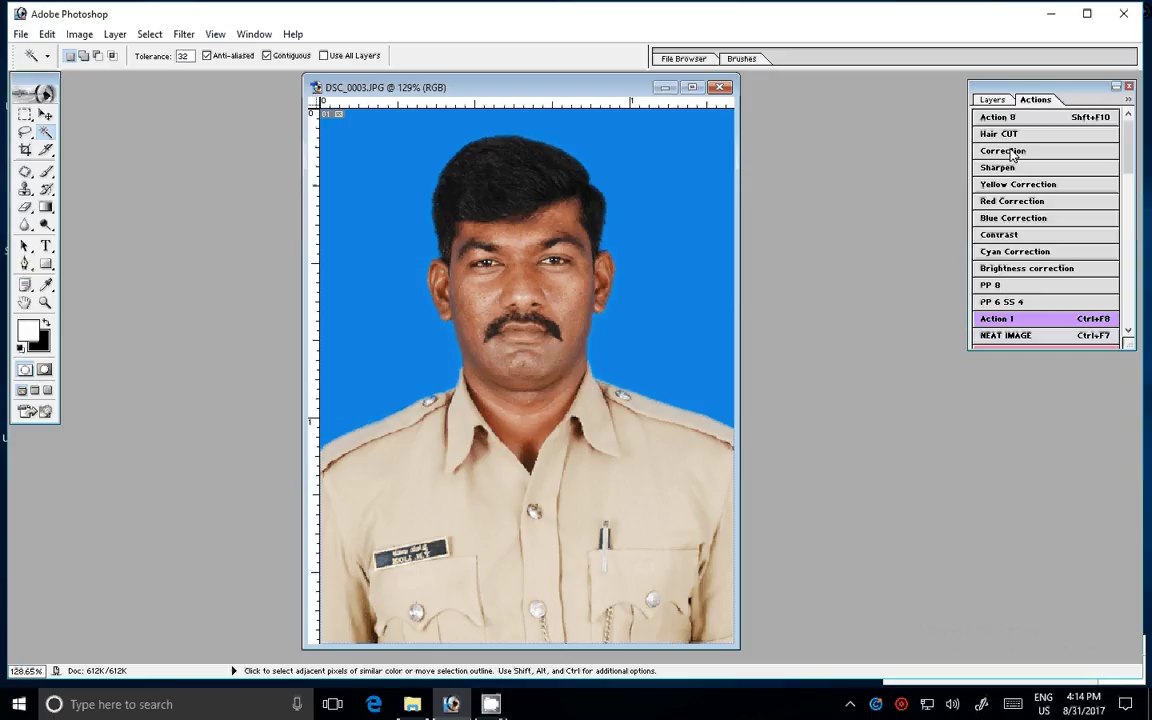
click(1005, 151)
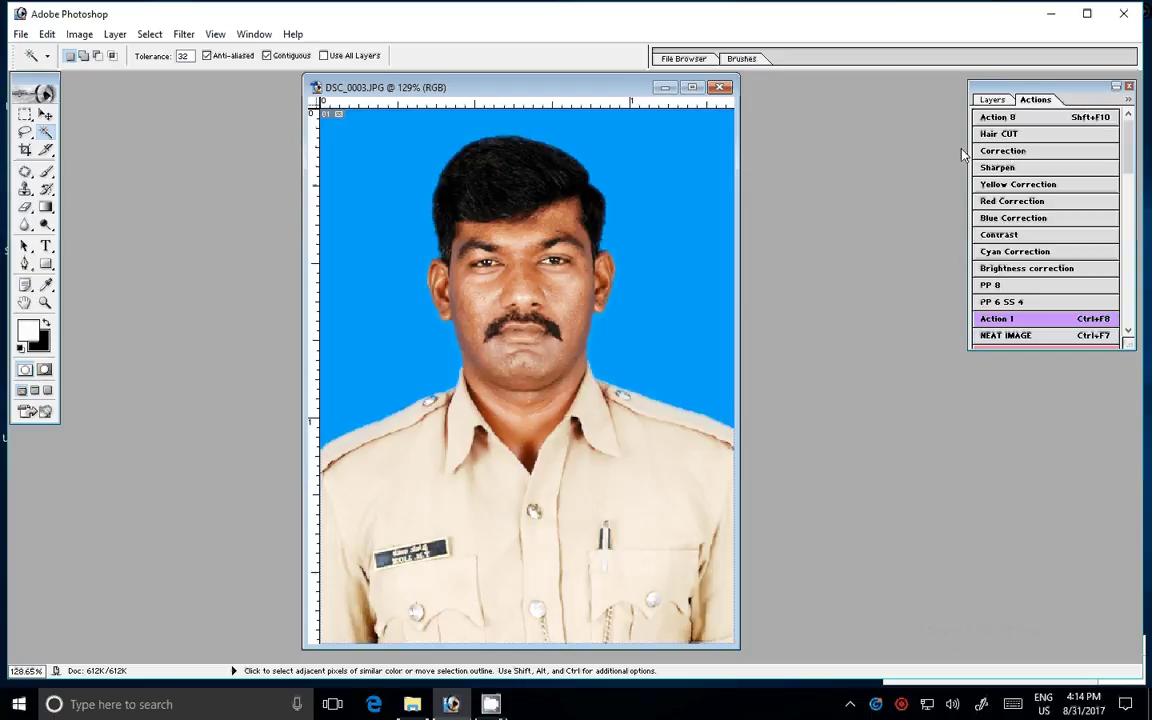
click(992, 100)
Duplicate the Background layer as 'Background copy'.
right_click(1058, 155)
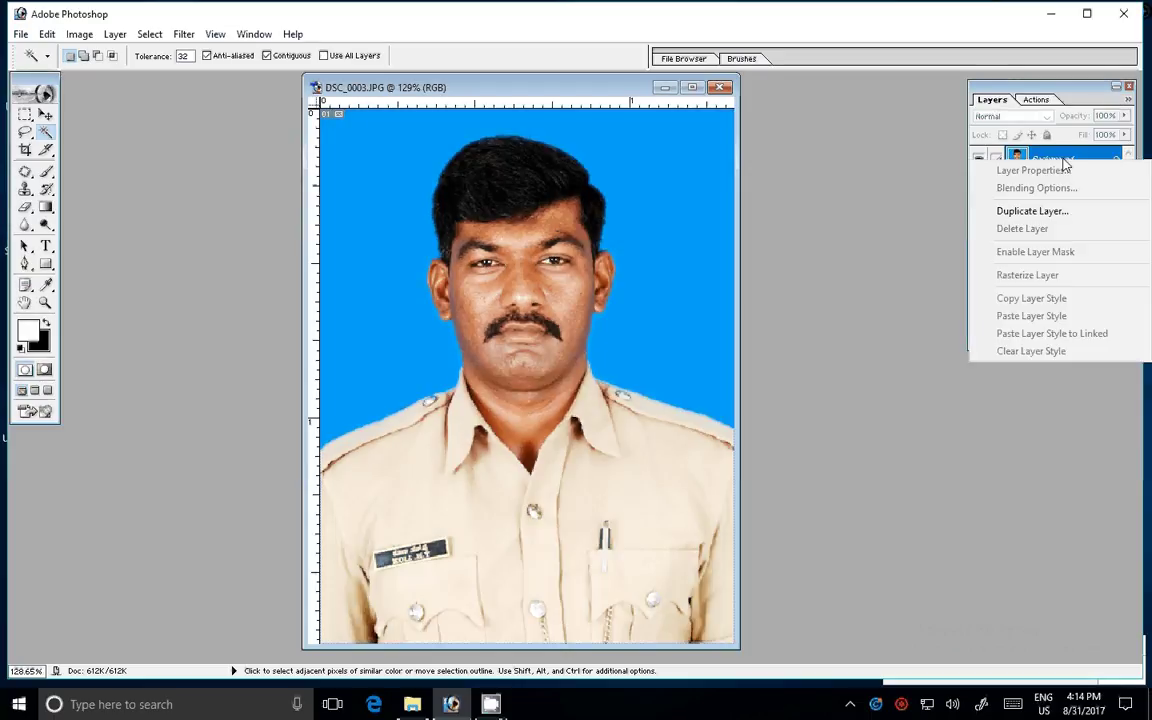
click(1060, 211)
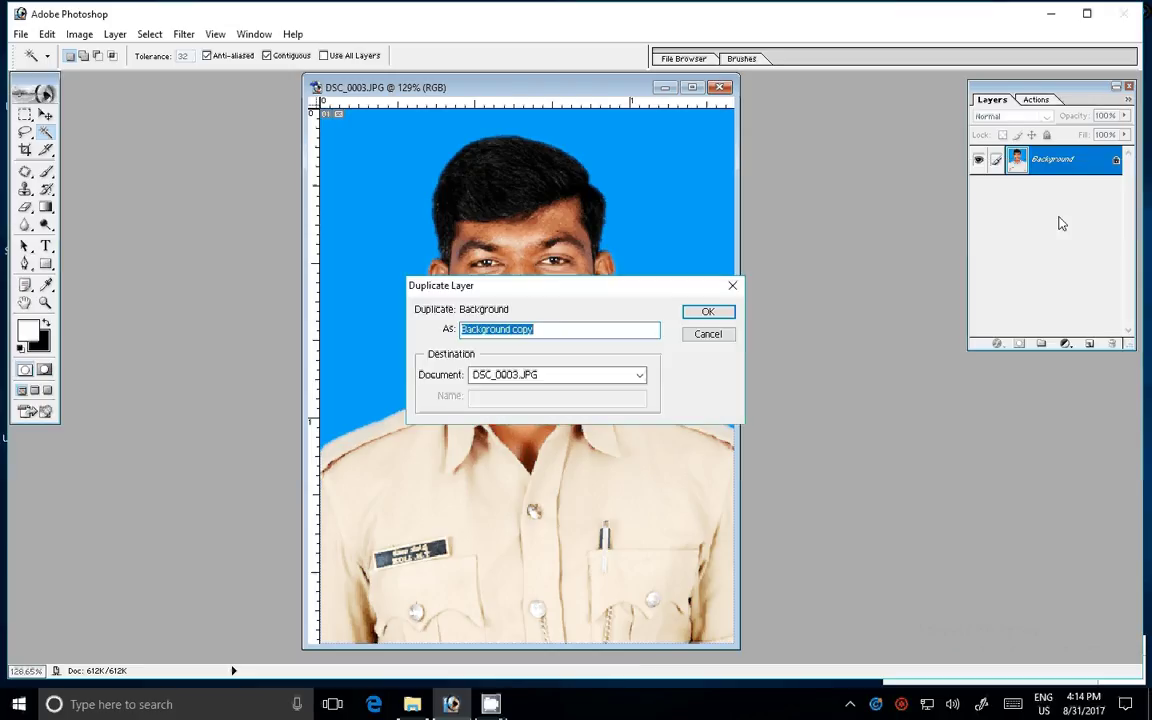
click(712, 313)
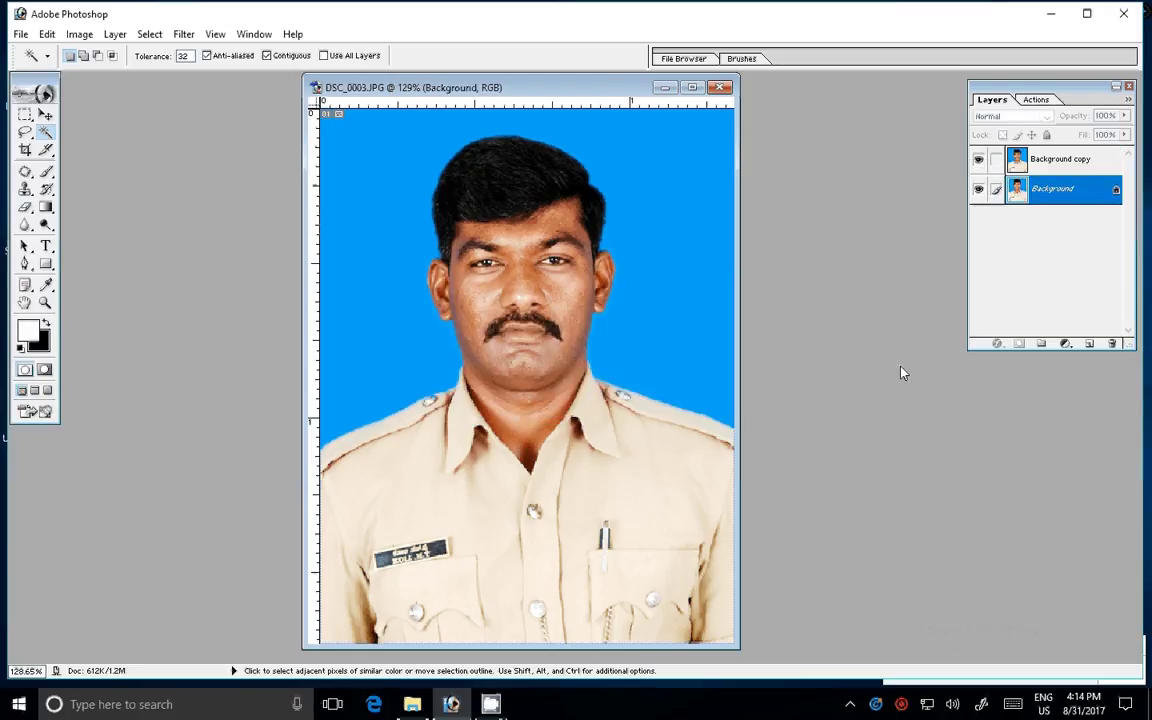
Apply the Magic Pro filter to the Background at Graininess 93.
click(183, 34)
mouse_move(209, 386)
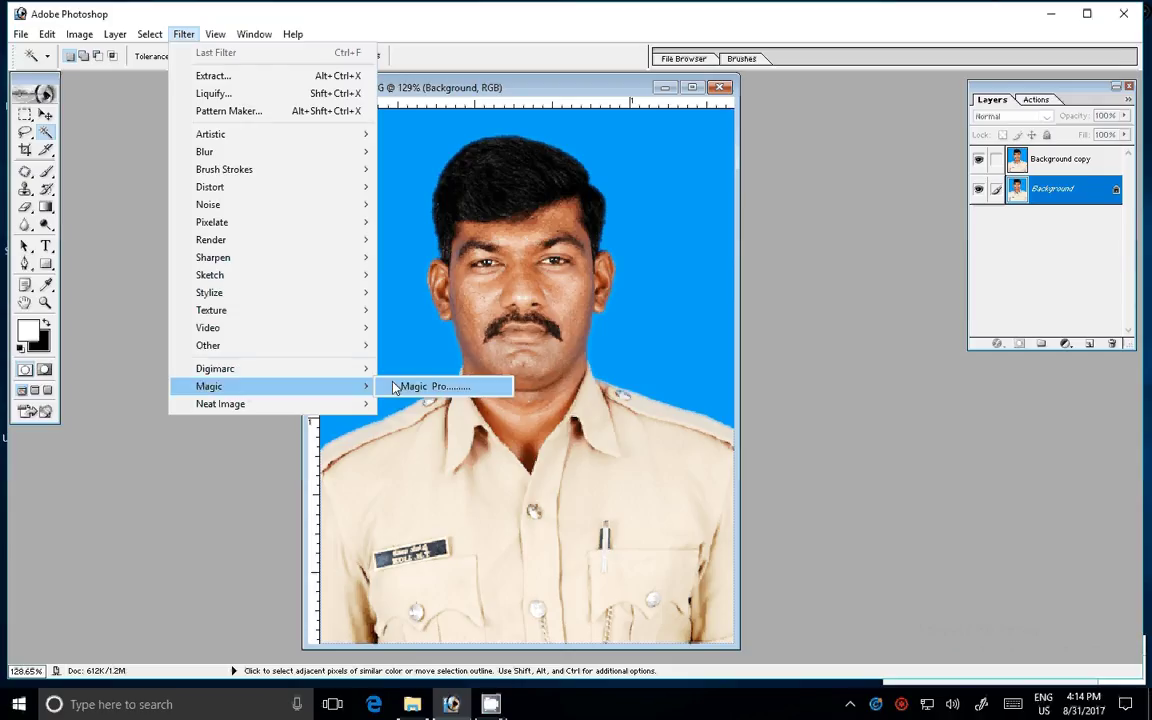
click(430, 386)
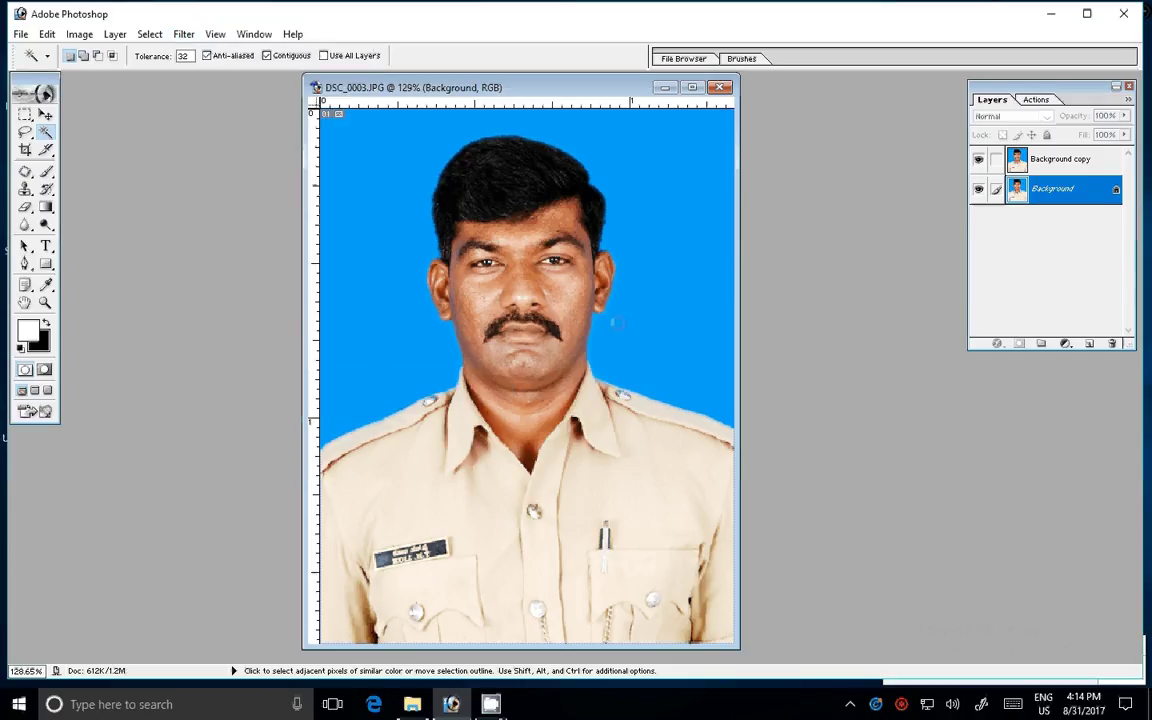
drag(569, 337, 615, 329)
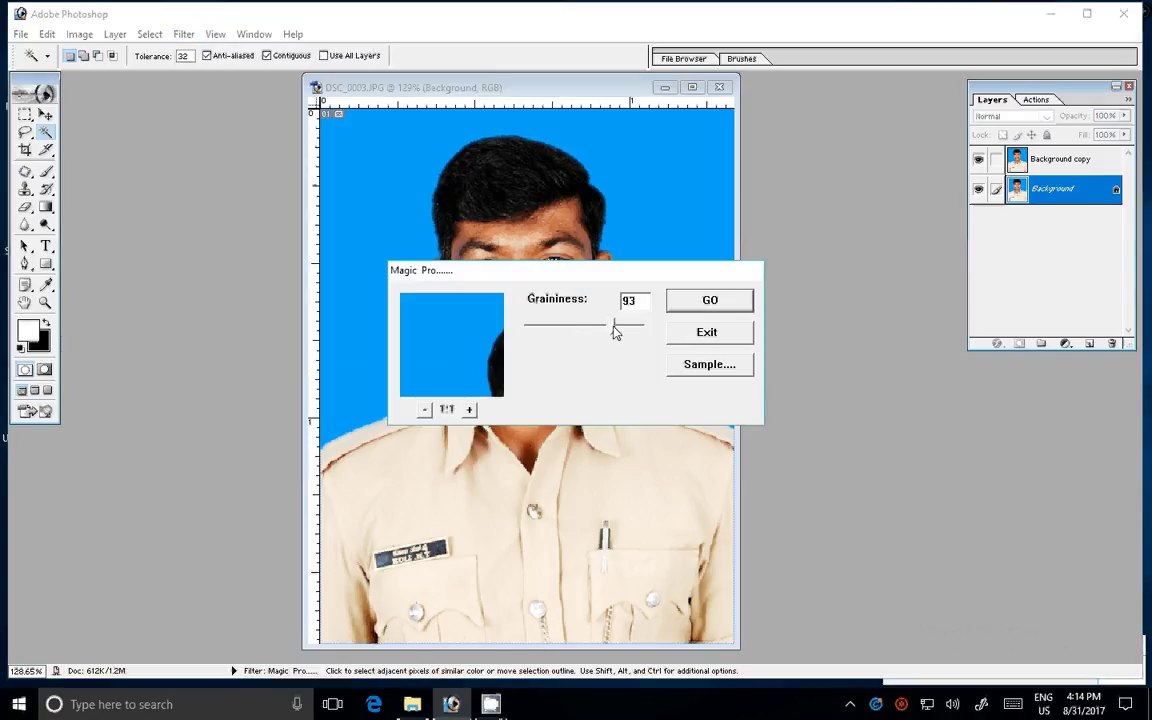
click(710, 300)
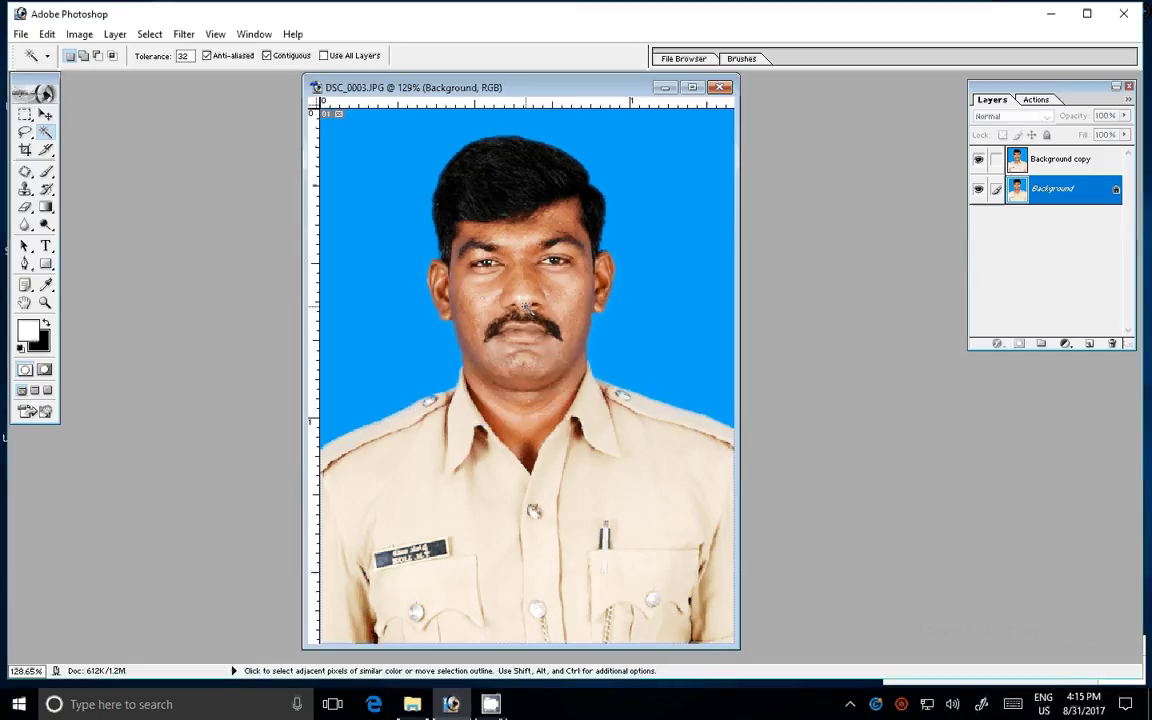
Zoom in on the face and set the Eraser to 77% flow with a smaller brush.
key(z)
double_click(544, 311)
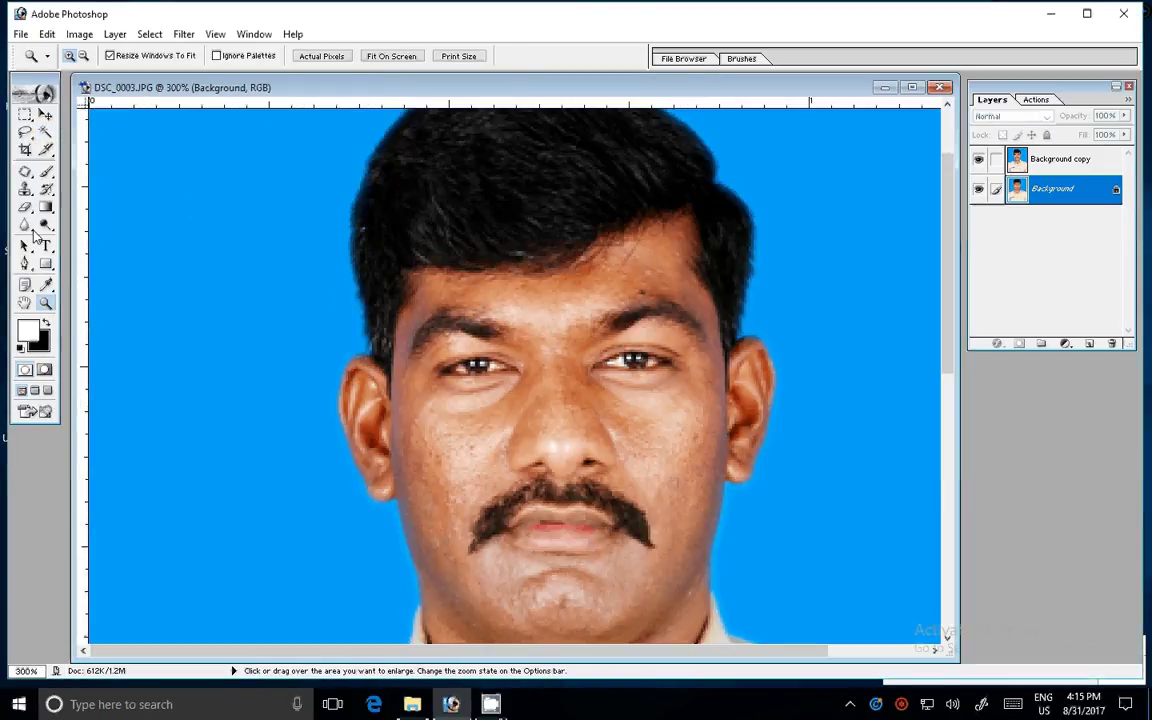
click(25, 207)
click(339, 56)
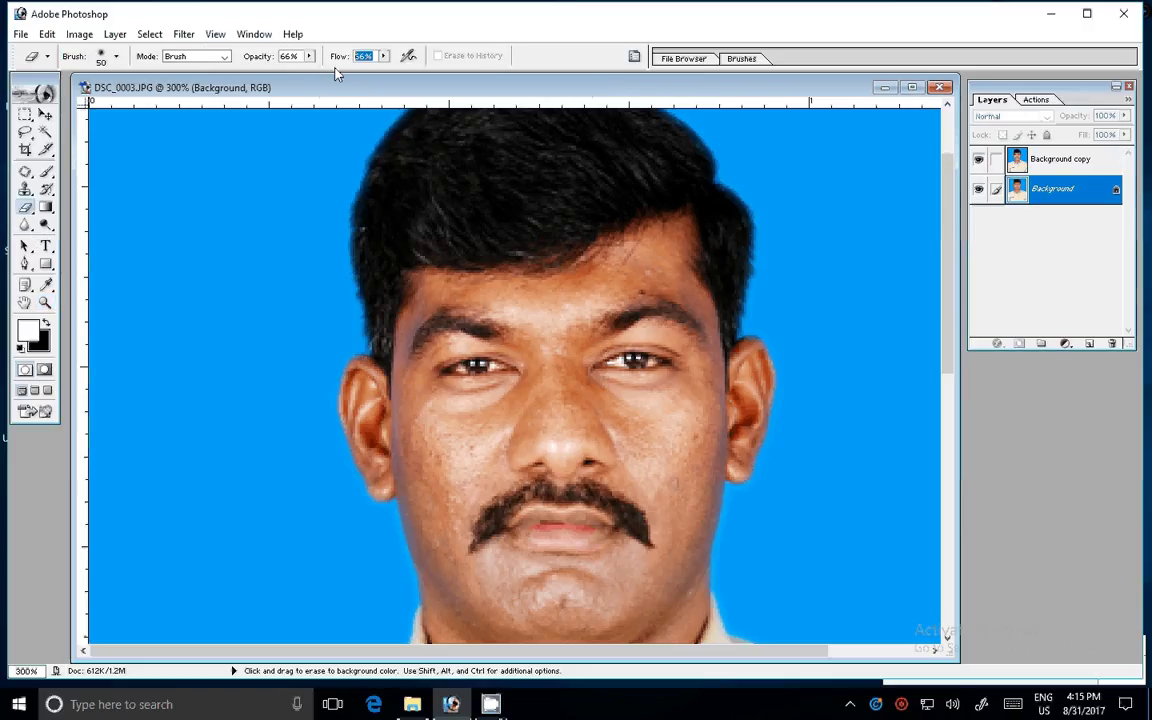
text(77)
key(Return)
key(bracketleft)
key(bracketleft)
key(bracketleft)
Erase the Background copy over the chin to reveal the smoothed skin beneath.
click(1050, 159)
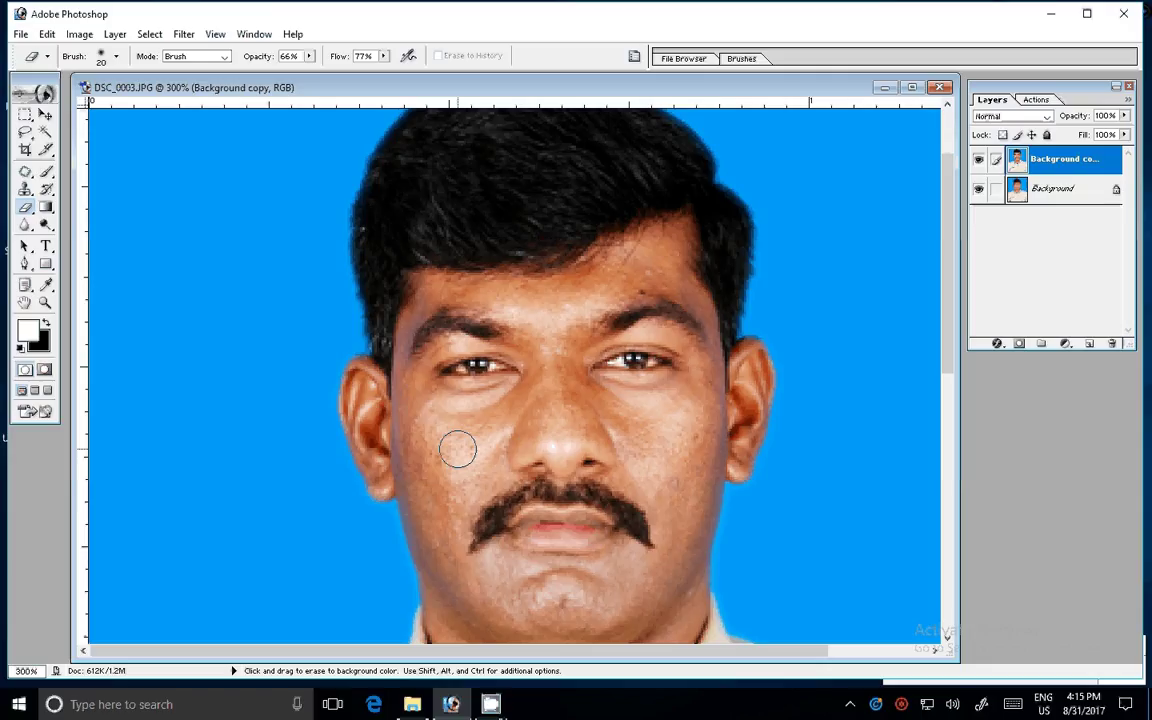
drag(457, 449, 507, 330)
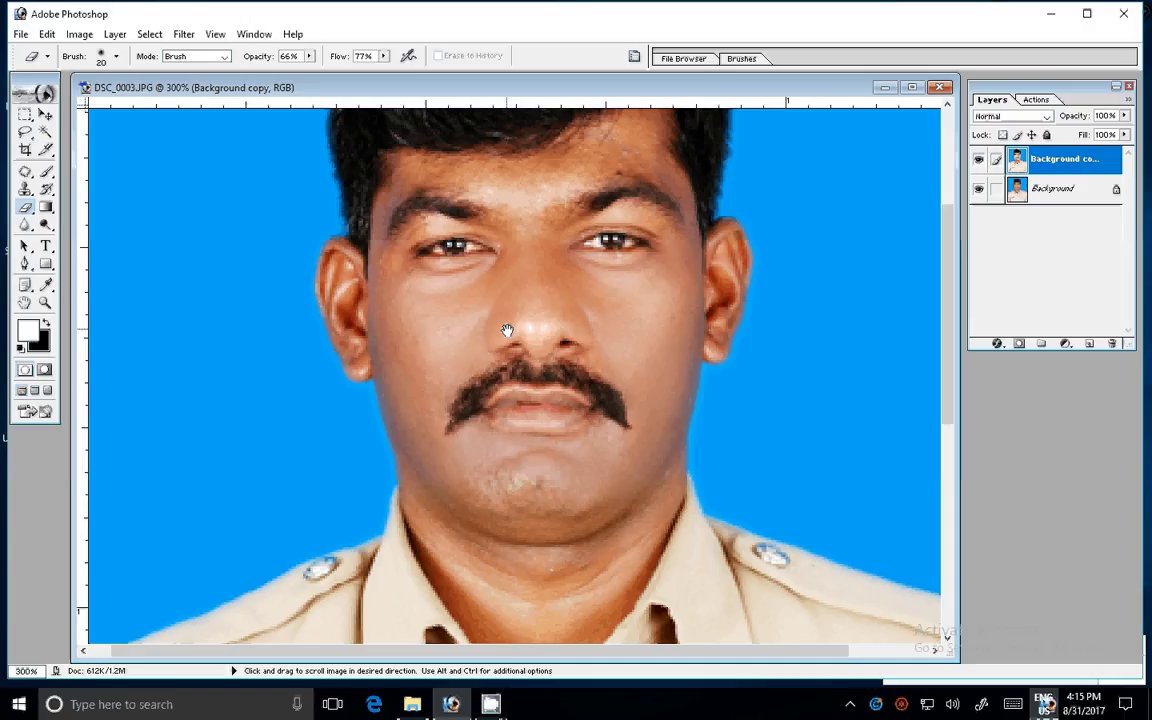
drag(507, 330, 531, 231)
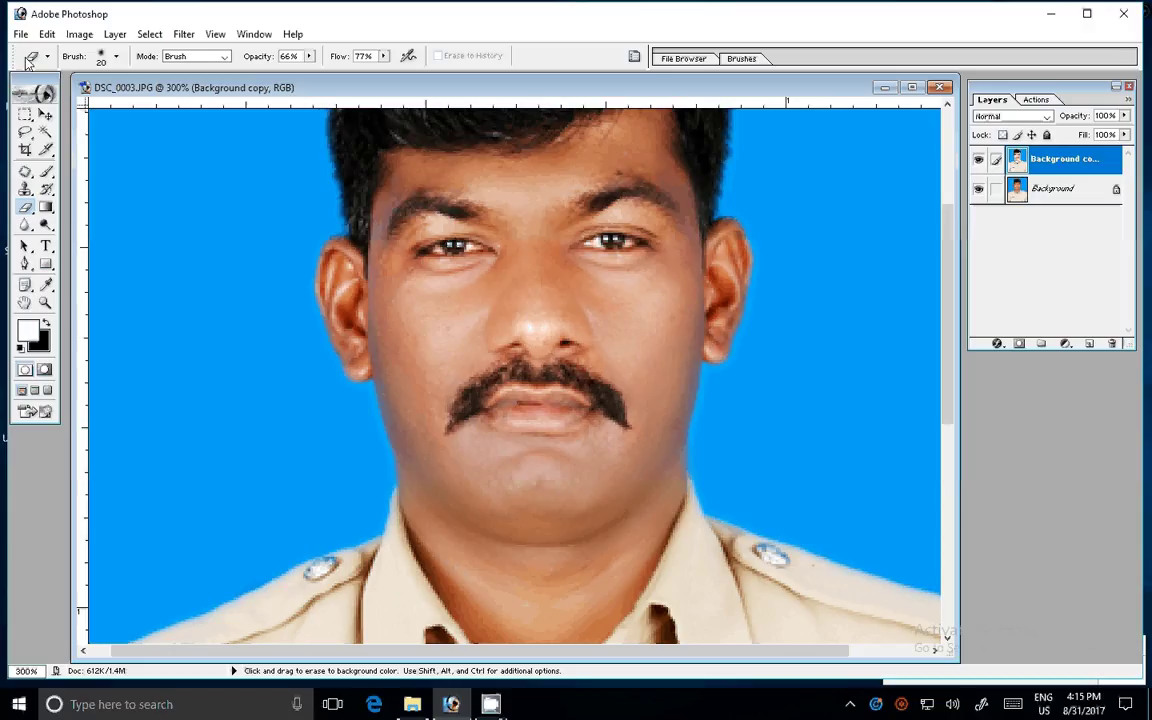
Flatten the layers, fit the photo on screen, and run Action 1 to build the ten-photo sheet.
click(115, 34)
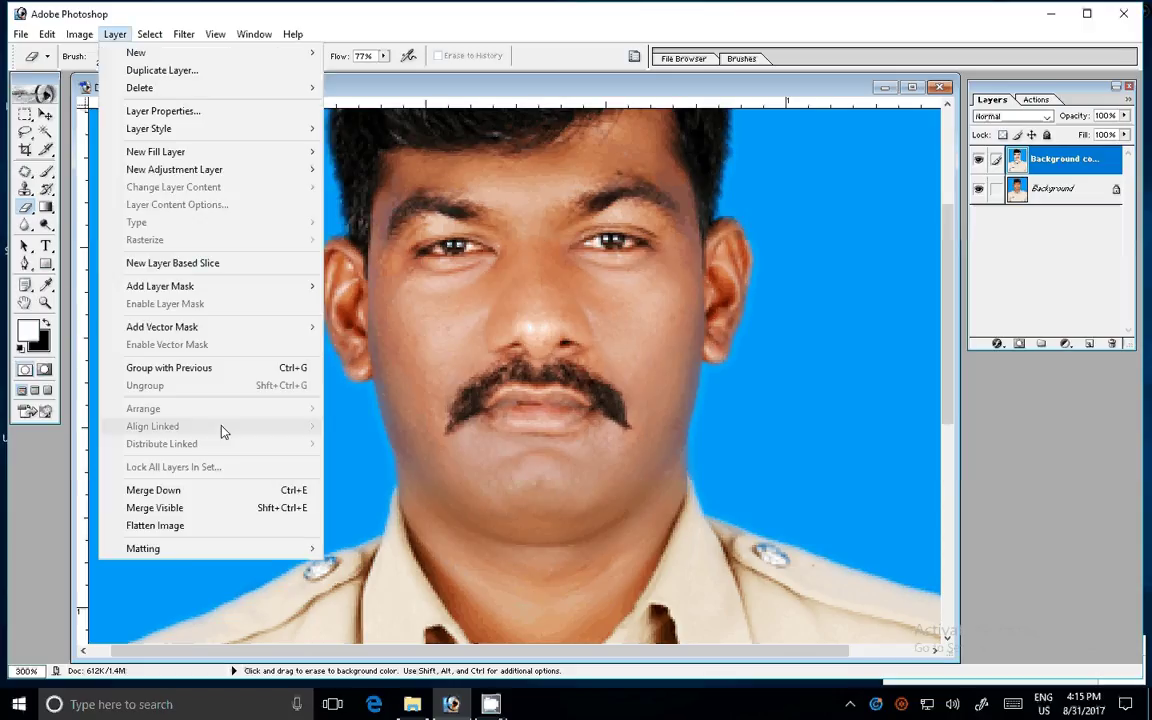
click(155, 525)
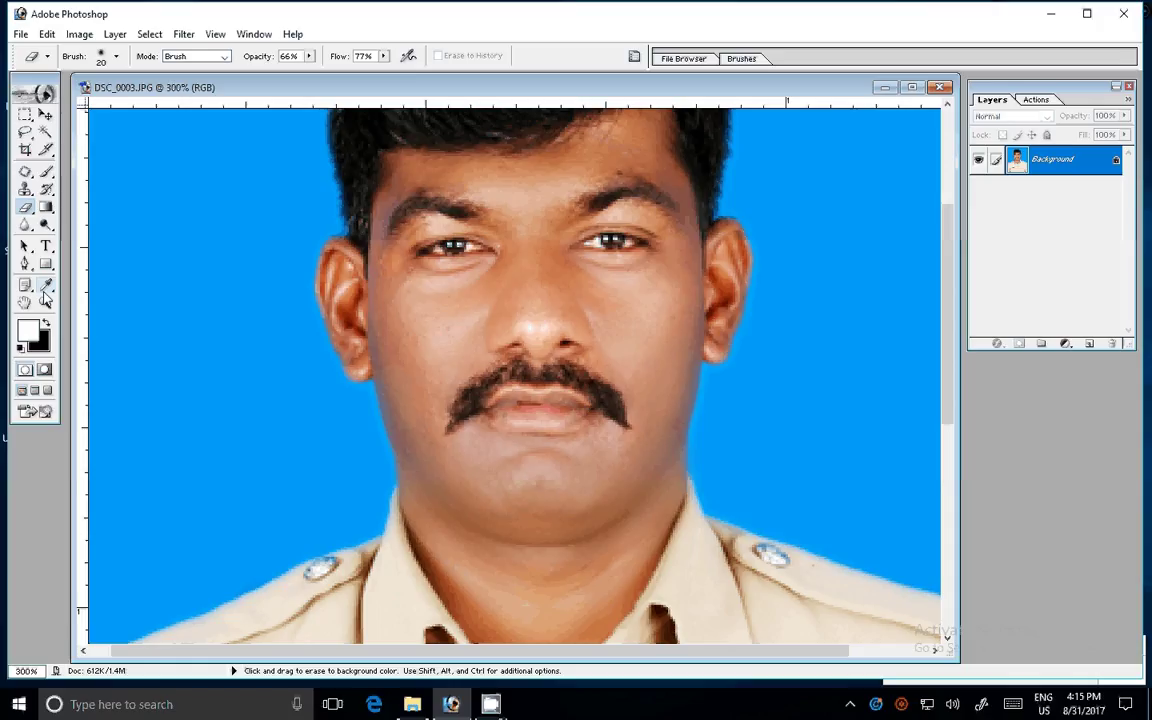
click(45, 300)
click(391, 56)
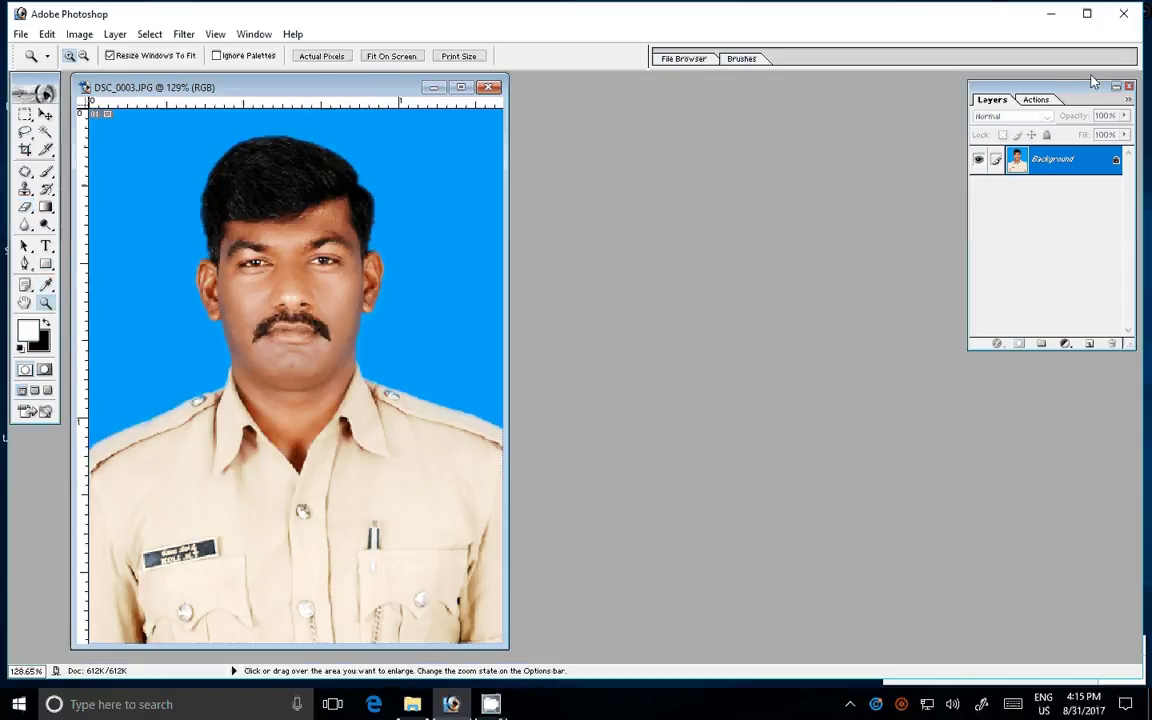
click(1050, 103)
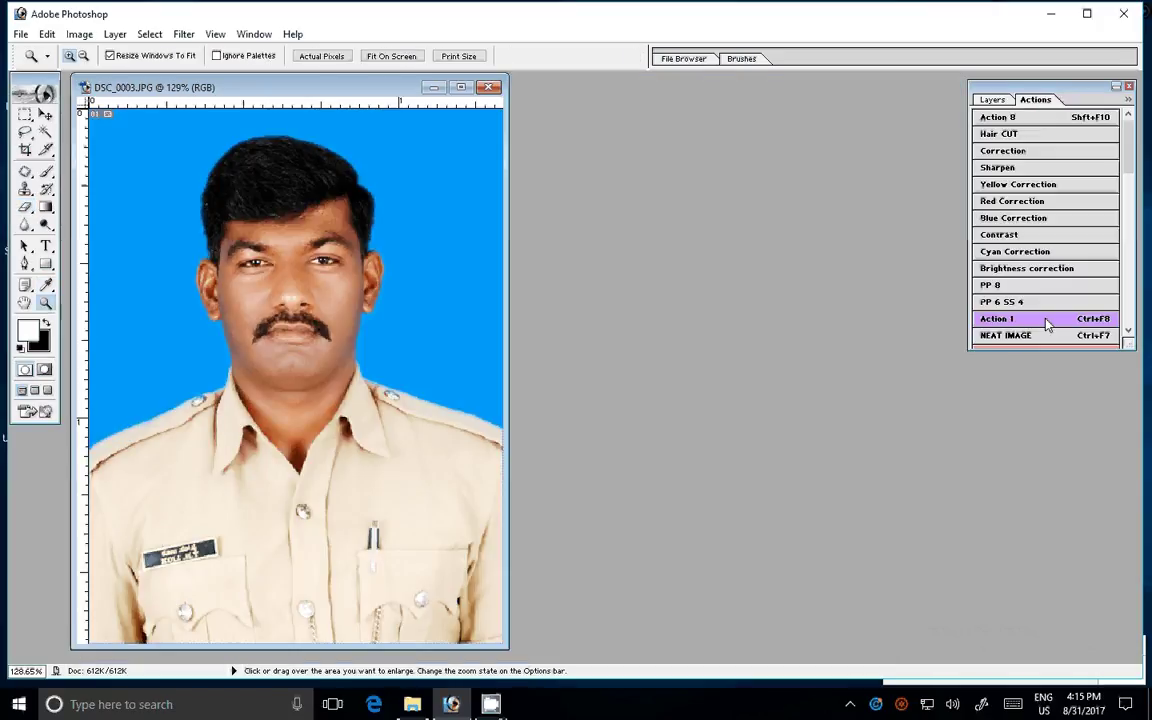
click(1047, 325)
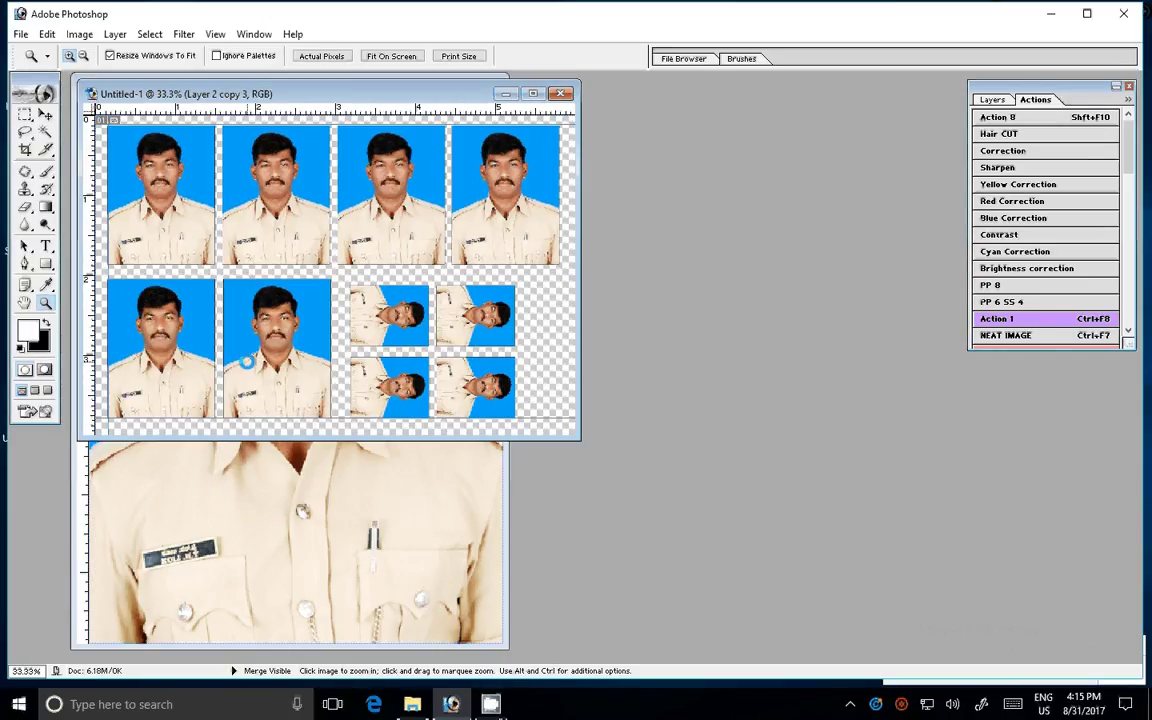
Save the sheet as JPEG '2-4x6' in LOCAL DISK (E:) > 01 > 31.8.2017.
click(20, 34)
click(55, 181)
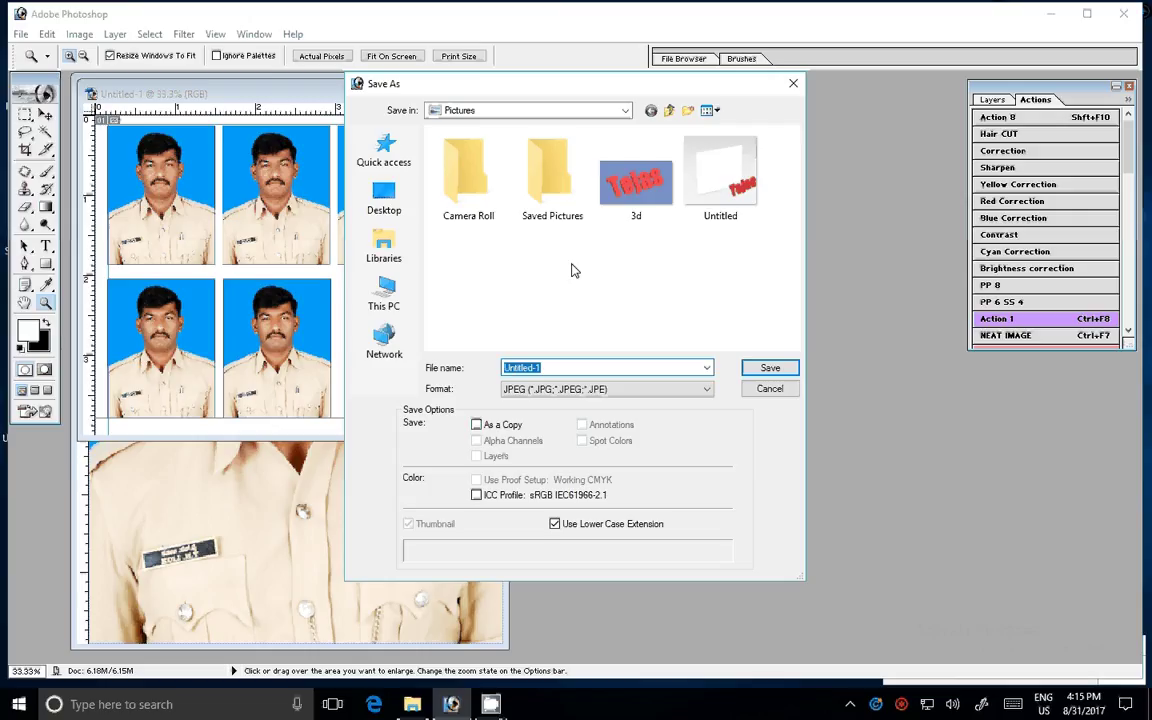
click(394, 301)
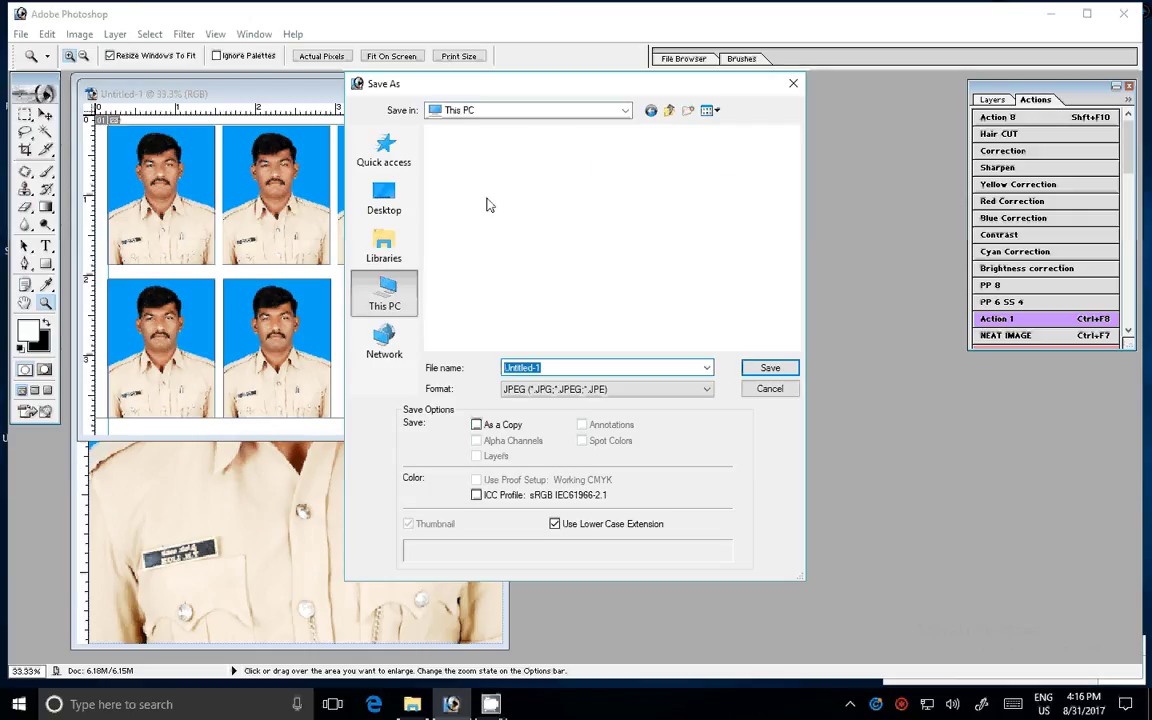
click(480, 244)
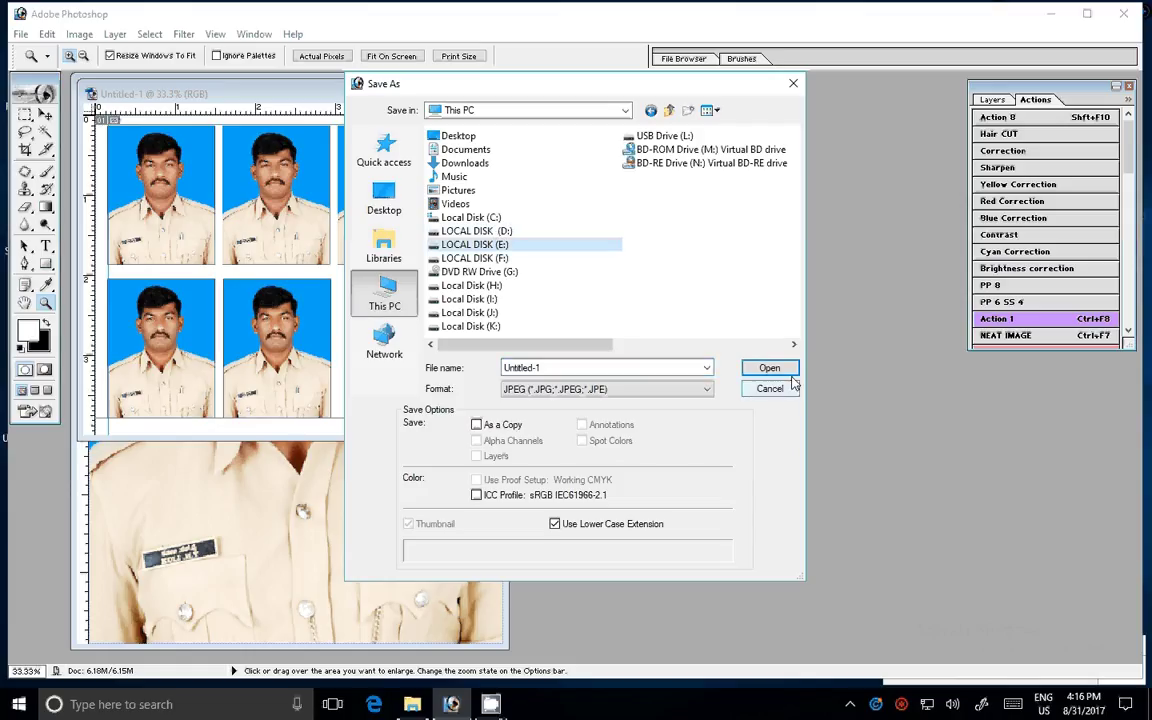
click(785, 371)
key(shift+Tab)
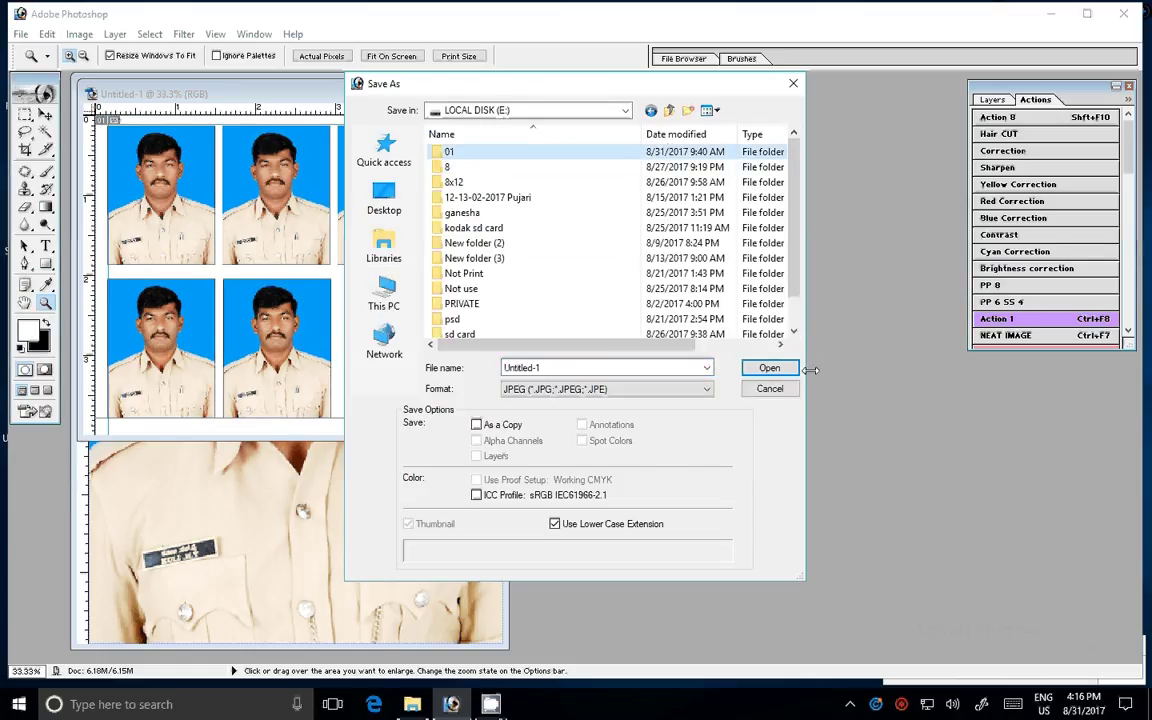
key(Return)
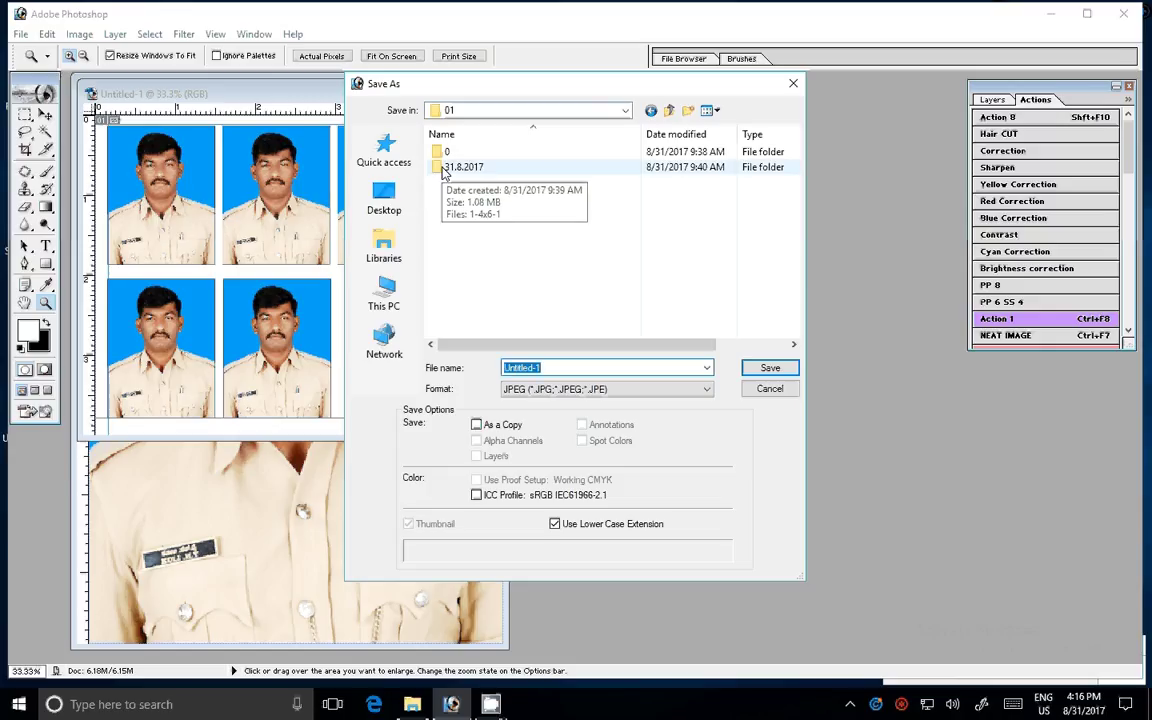
double_click(443, 172)
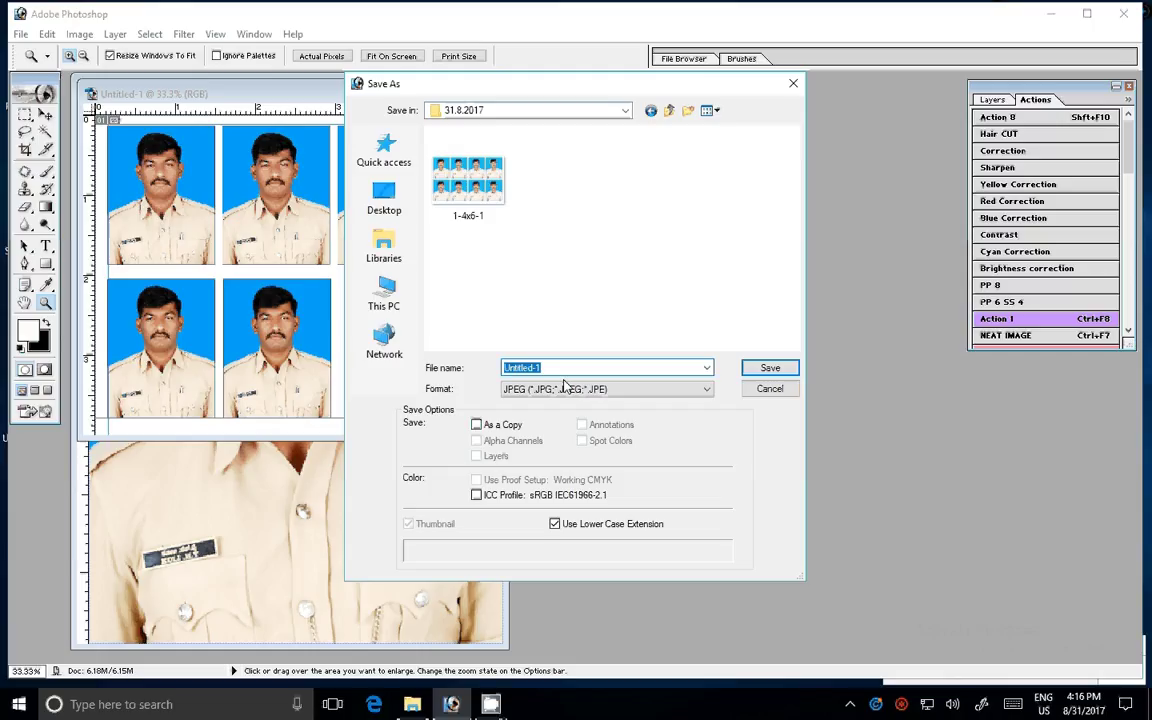
text(2-4x)
text(6-)
key(Return)
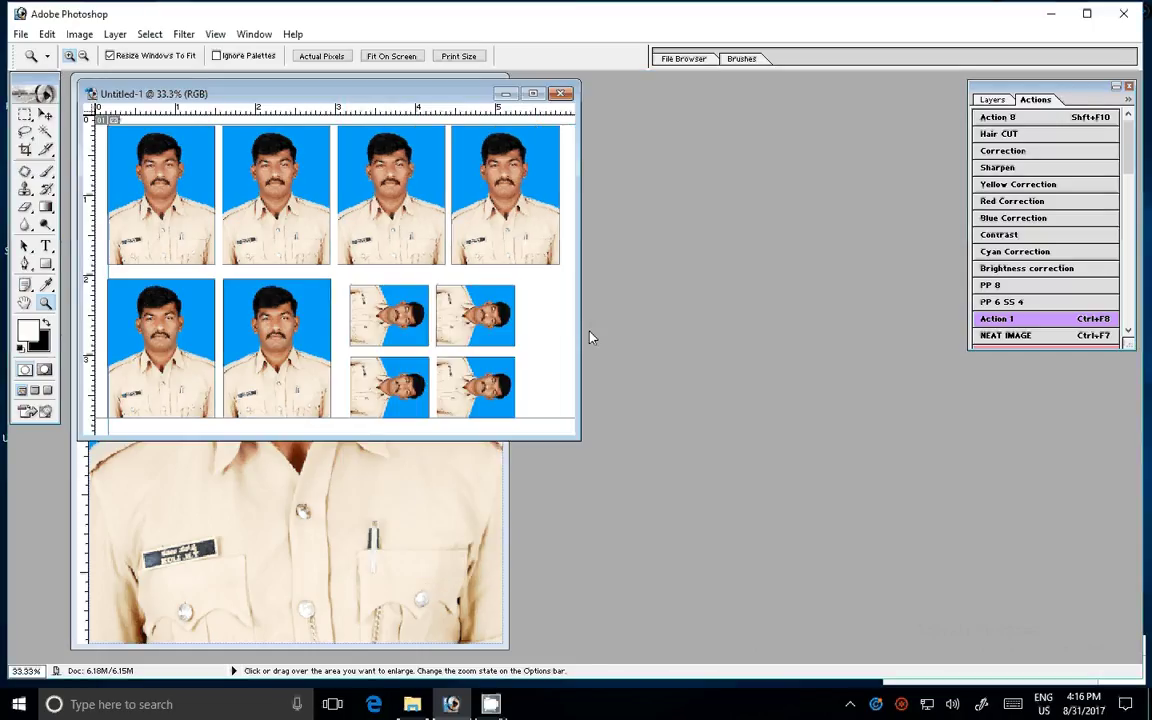